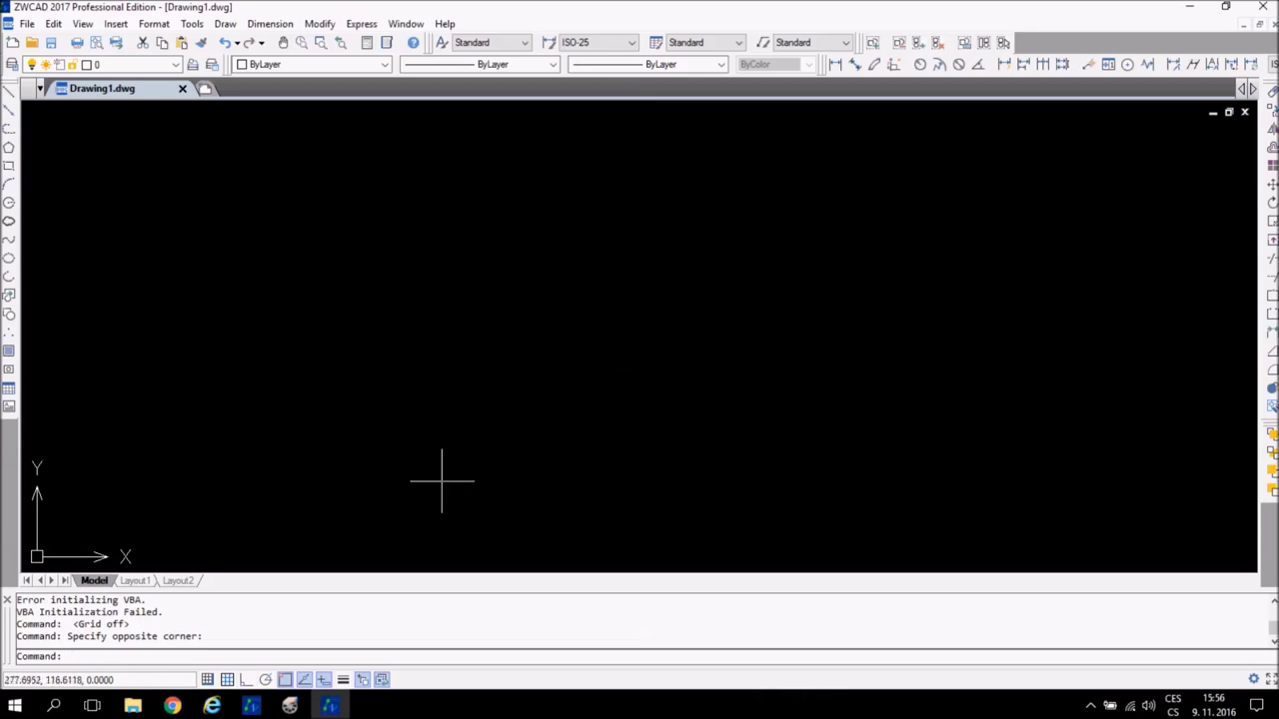
# Step: Switch from the empty ZWCAD drawing to the zwsoft.cz website in Internet Explorer
pyautogui.click(211, 707)
pyautogui.click(152, 647)
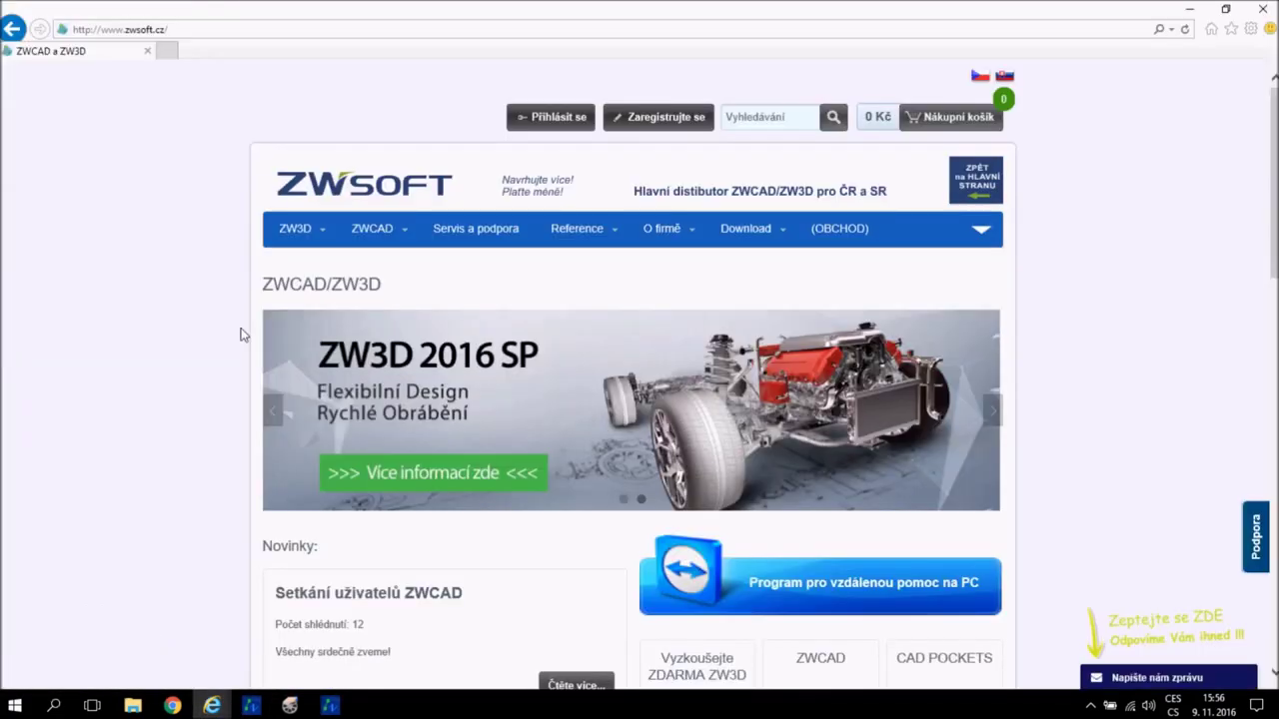
# Step: Navigate through the site's Download section to the ZWCAD trial download page
pyautogui.click(204, 28)
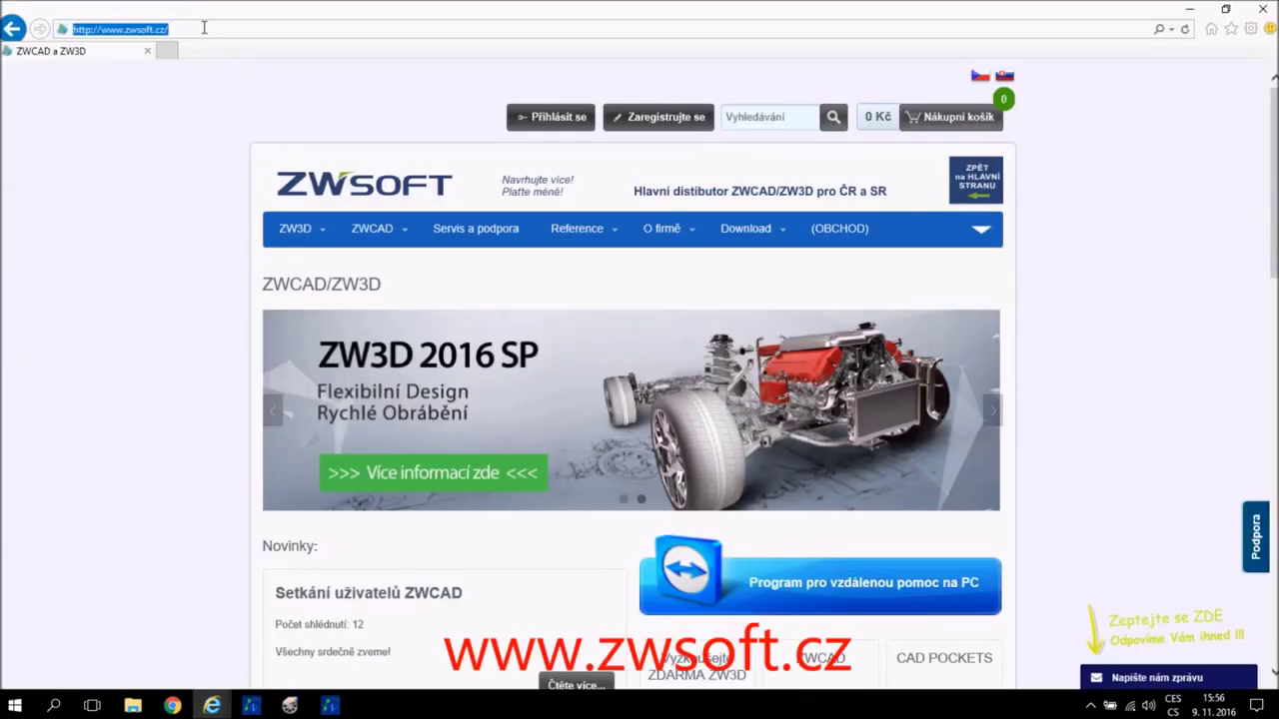
pyautogui.click(204, 28)
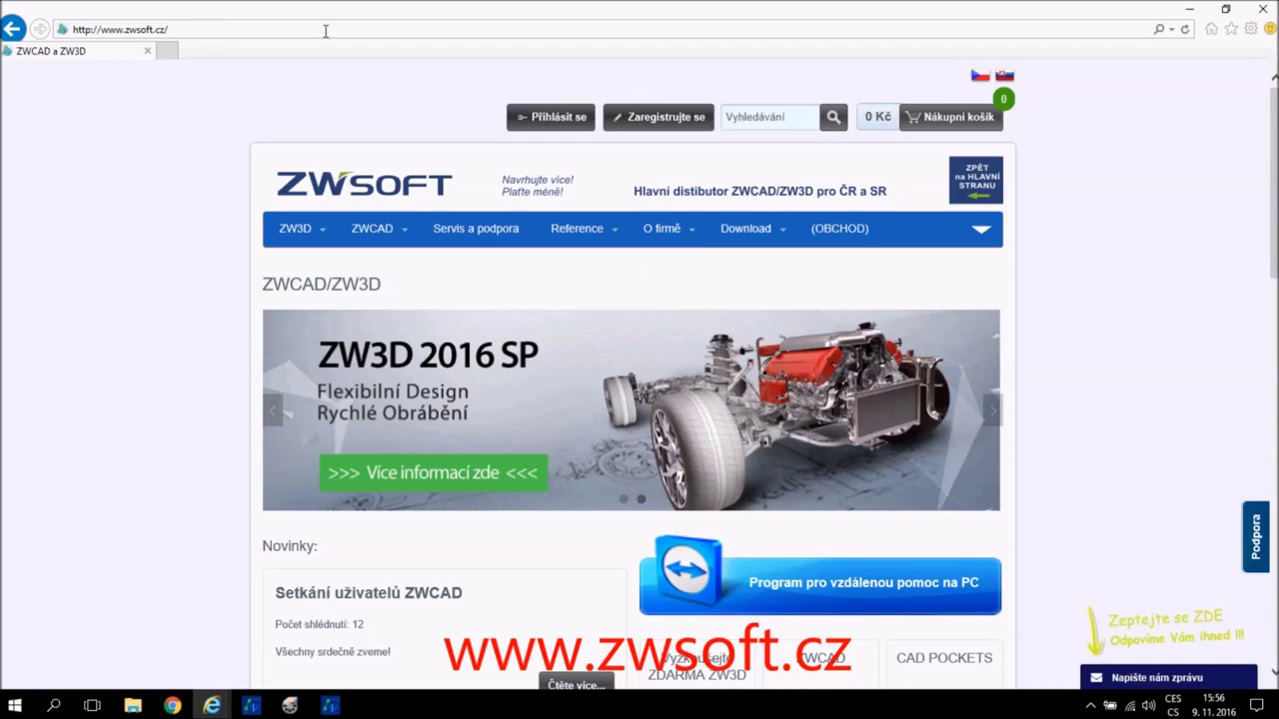
pyautogui.moveTo(747, 228)
pyautogui.click(759, 233)
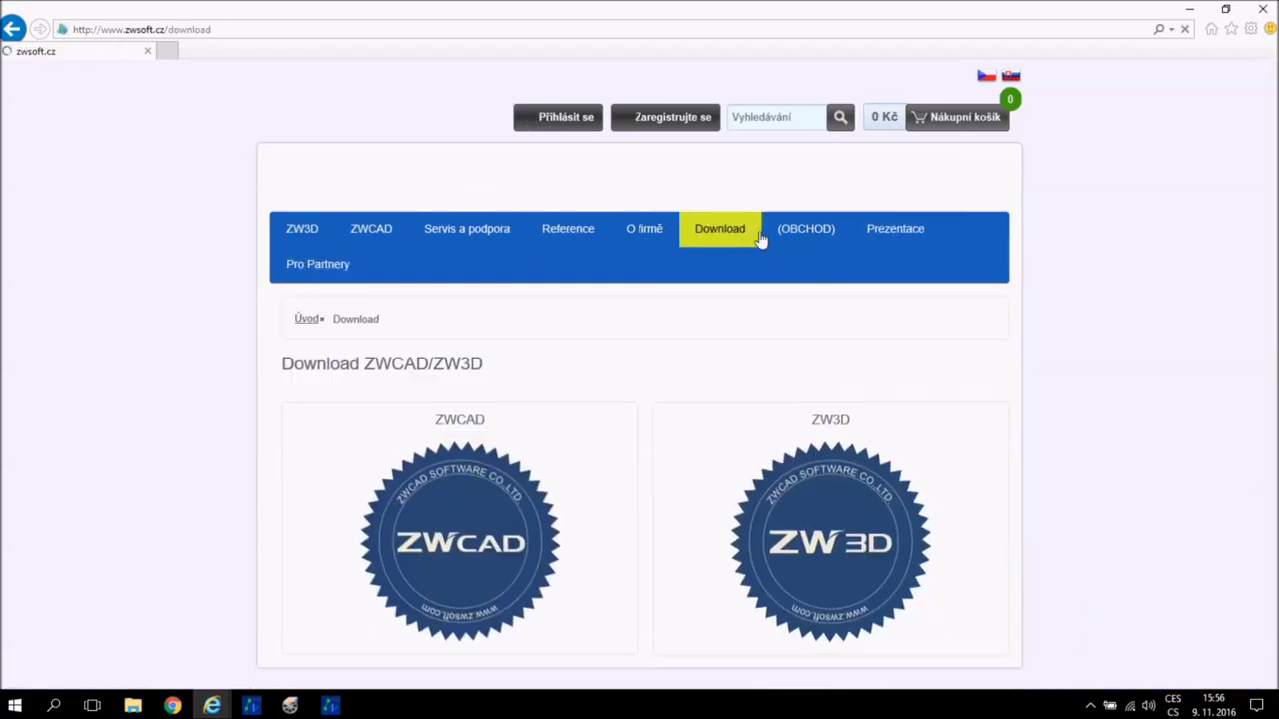
pyautogui.scroll(-1, 630, 199)
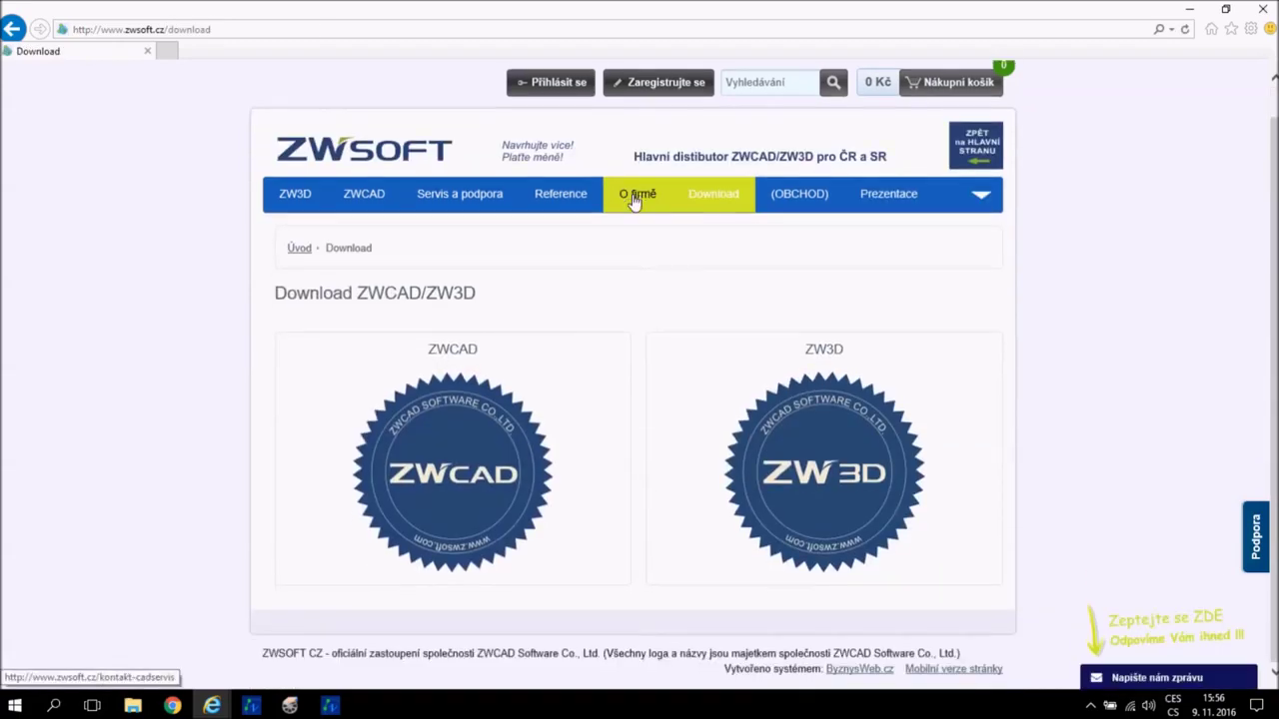
pyautogui.click(502, 435)
pyautogui.scroll(-1, 504, 396)
pyautogui.click(407, 364)
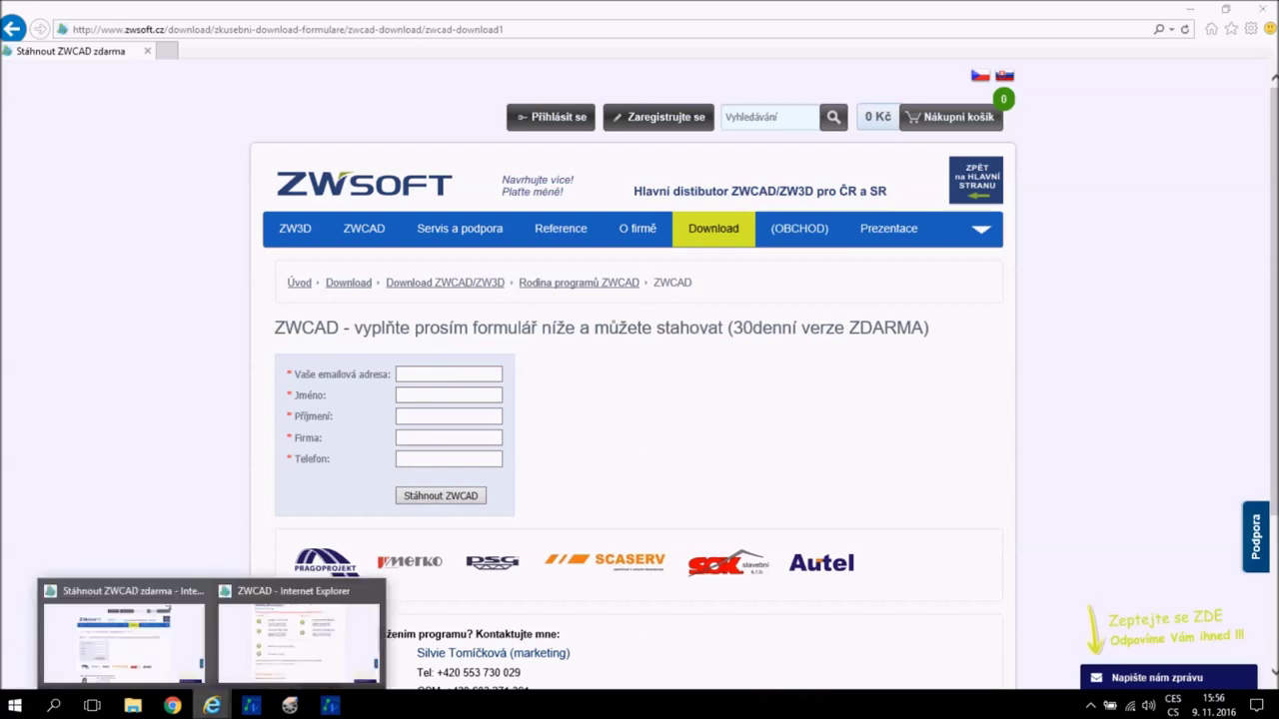
# Step: In the window listing ZWCAD 2017 SP1 downloads, start downloading the PDF Converter & DGN Purge add-on
pyautogui.click(281, 629)
pyautogui.scroll(2, 318, 326)
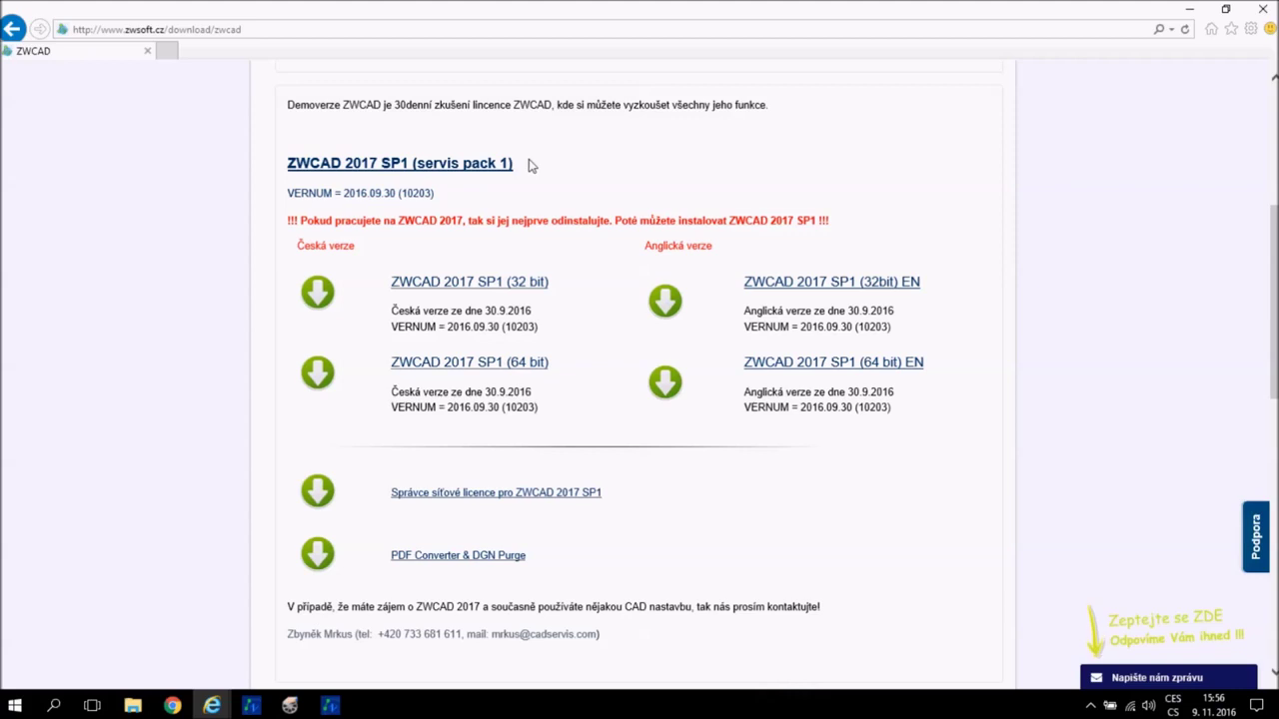
pyautogui.click(465, 562)
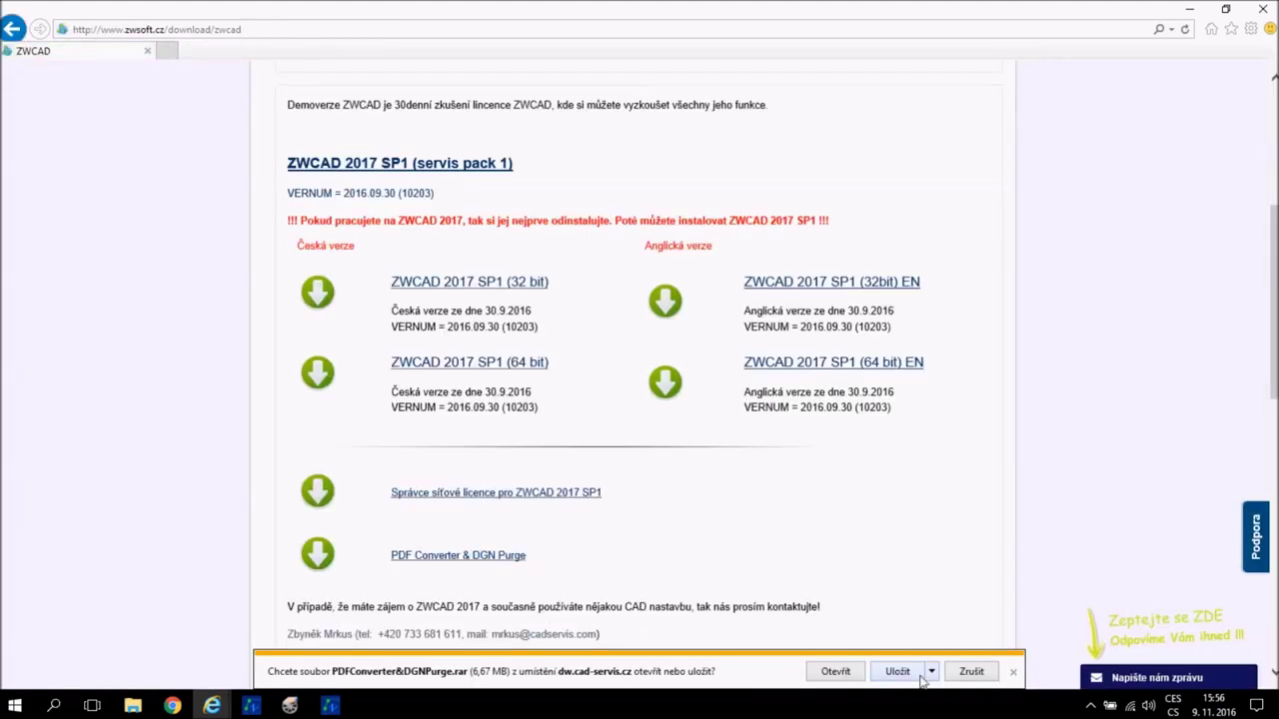
# Step: Save PDFConverter&DGNPurge.rar into the Převodník folder and show it in File Explorer
pyautogui.click(931, 671)
pyautogui.click(969, 653)
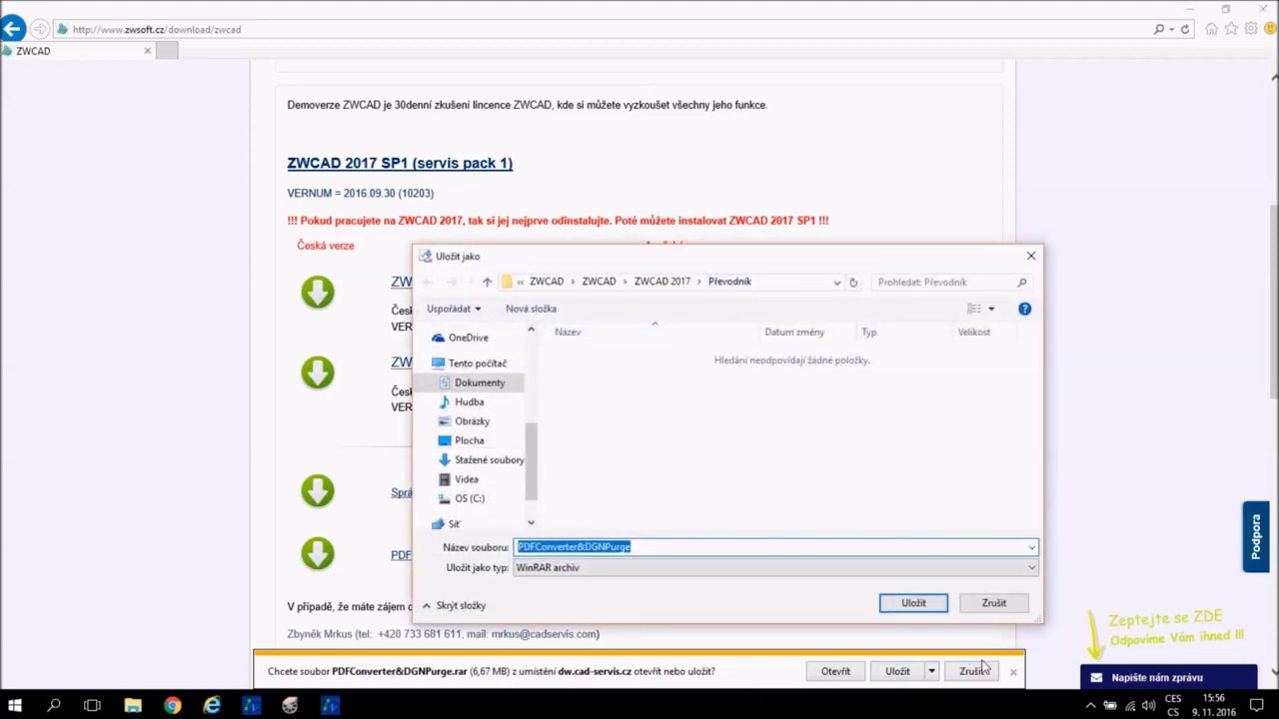
pyautogui.click(913, 604)
pyautogui.click(801, 672)
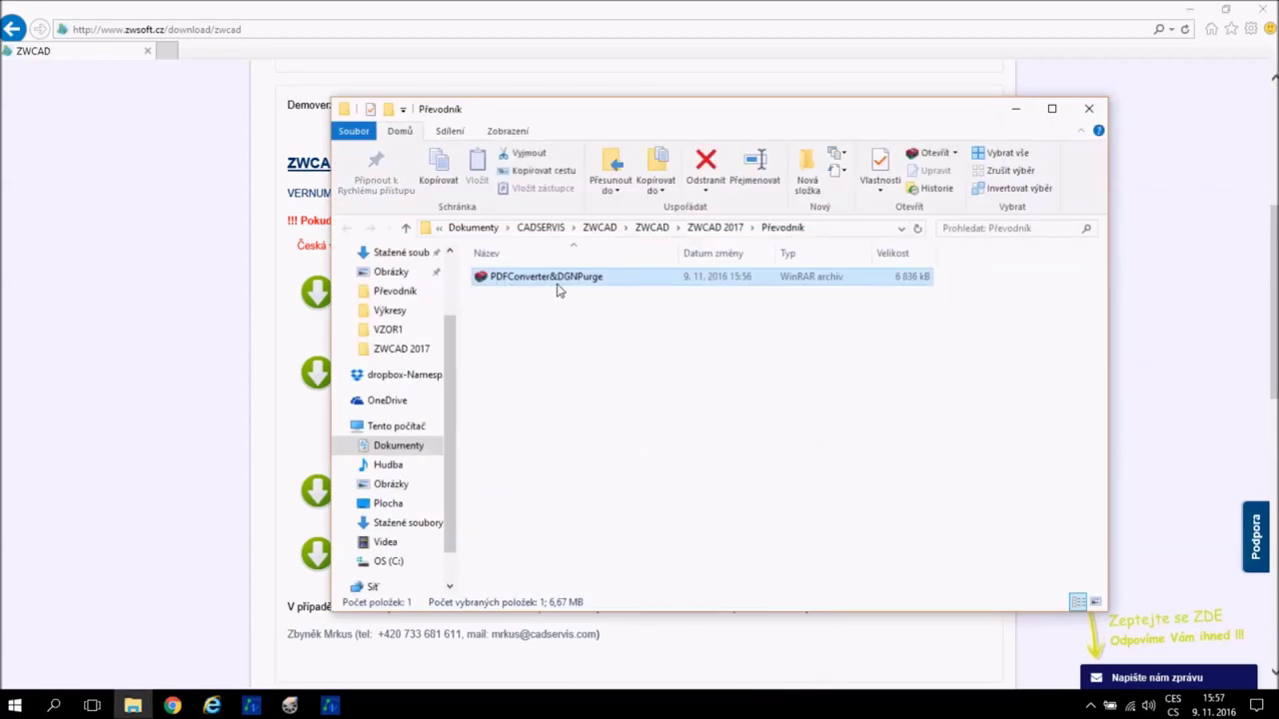
# Step: Extract PDFConverter&DGNPurge.rar with WinRAR into Převodník, then return to ZWCAD's Drawing1
pyautogui.doubleClick(552, 277)
pyautogui.click(386, 160)
pyautogui.click(743, 520)
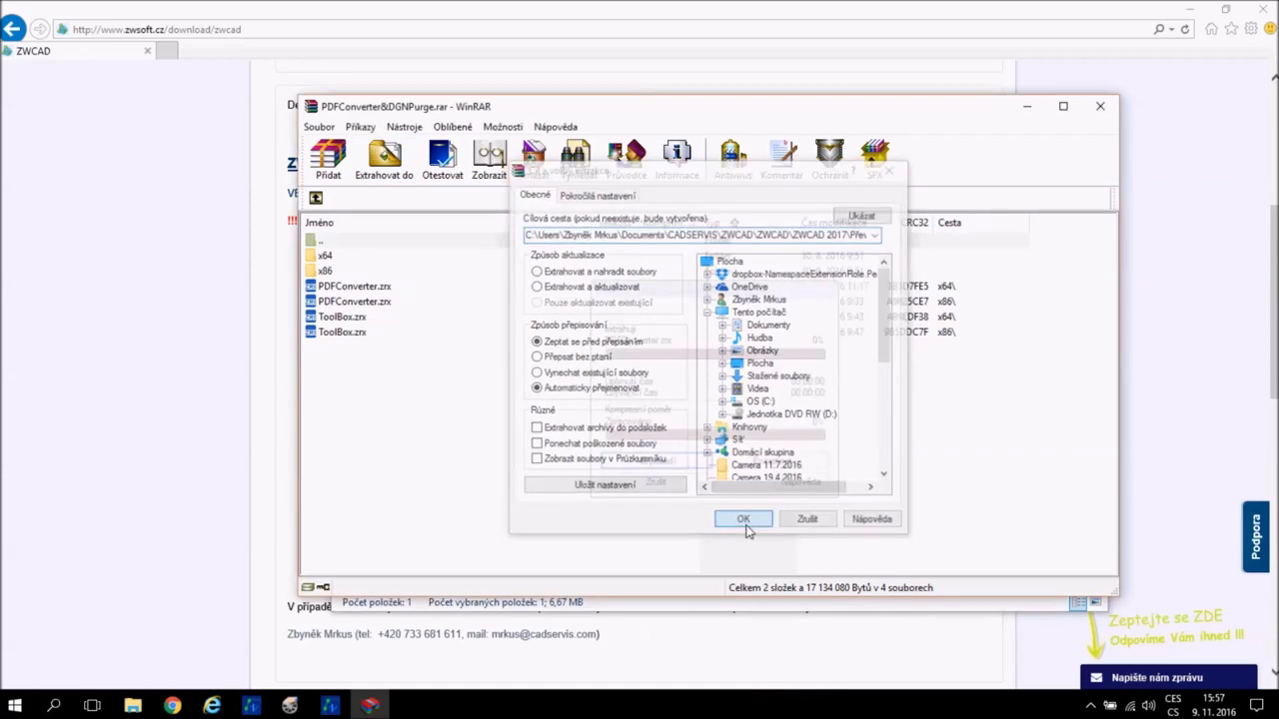
pyautogui.click(1100, 106)
pyautogui.click(329, 706)
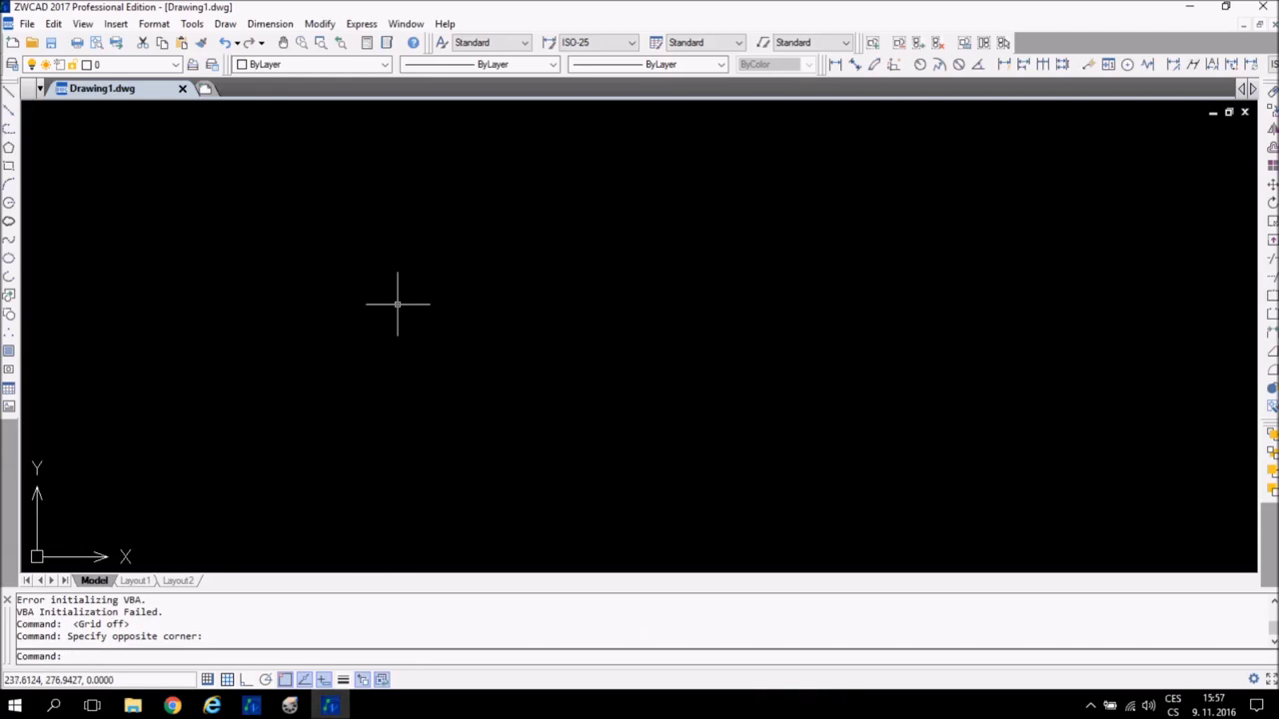
# Step: Run the appload command to open the Load Application Files dialog
pyautogui.write('ap')
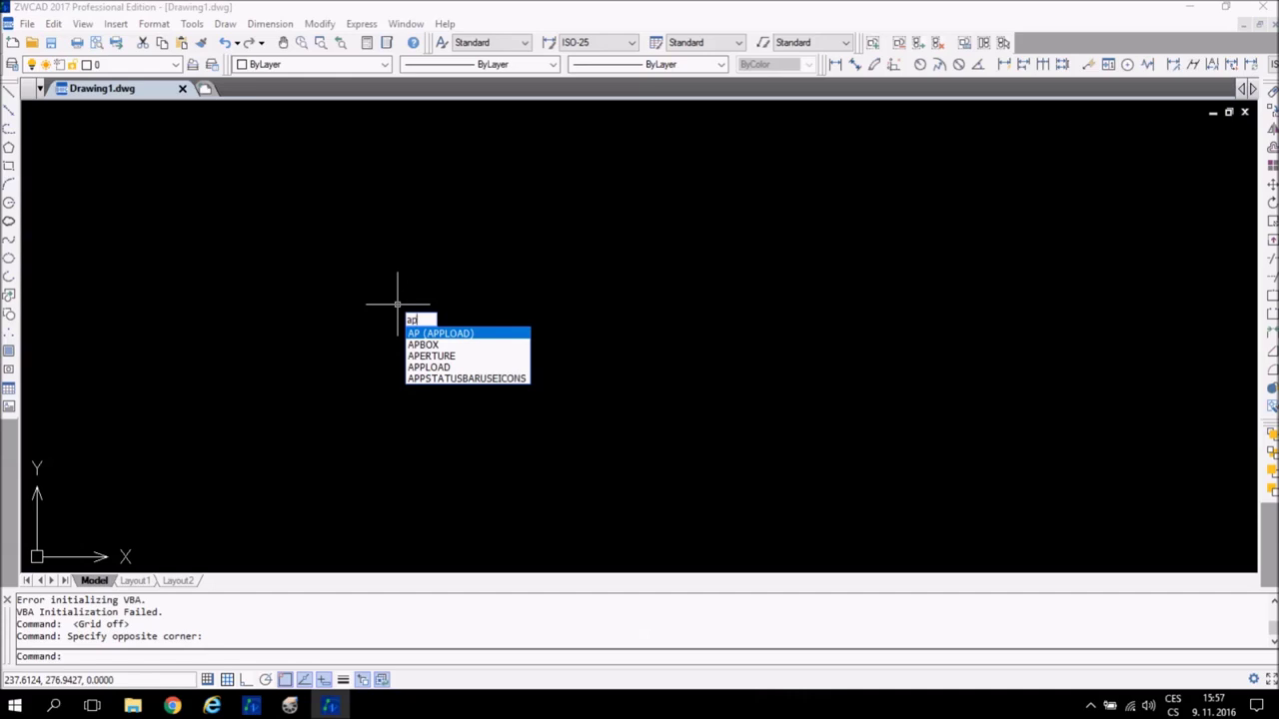
pyautogui.press('BackSpace')
pyautogui.press('BackSpace')
pyautogui.write('z')
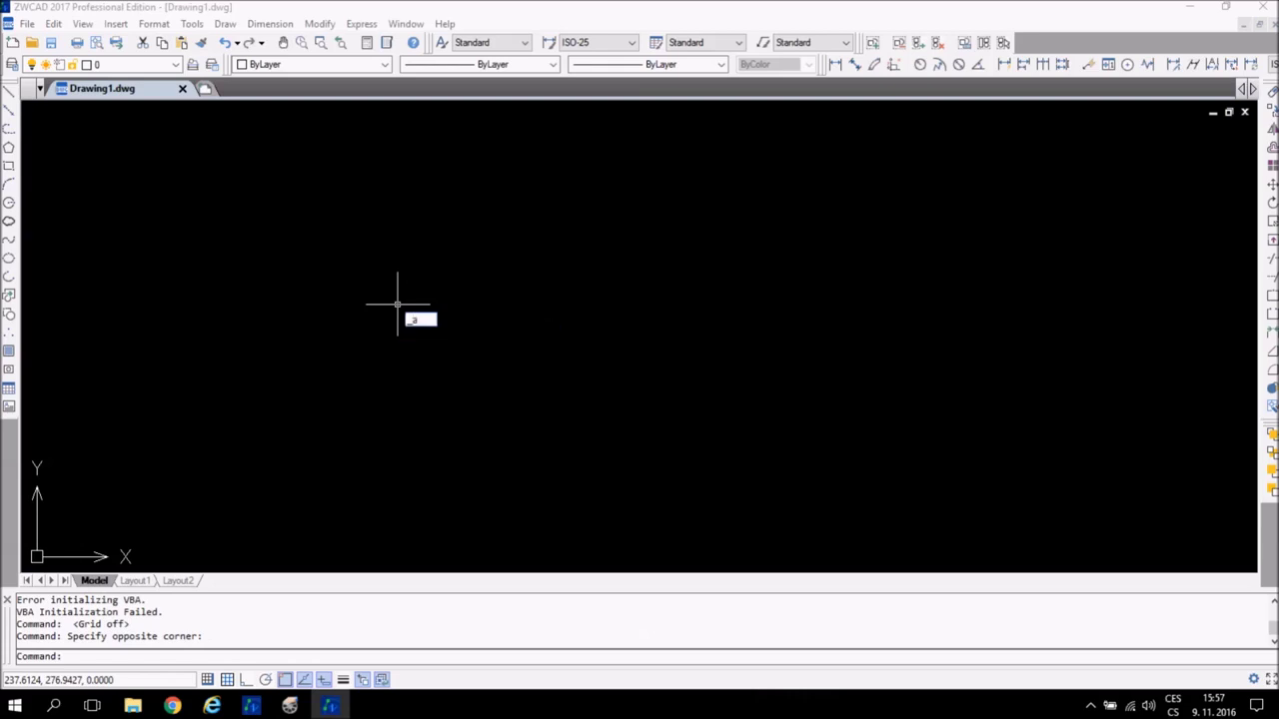
pyautogui.write('l')
pyautogui.write('ad')
pyautogui.press('Return')
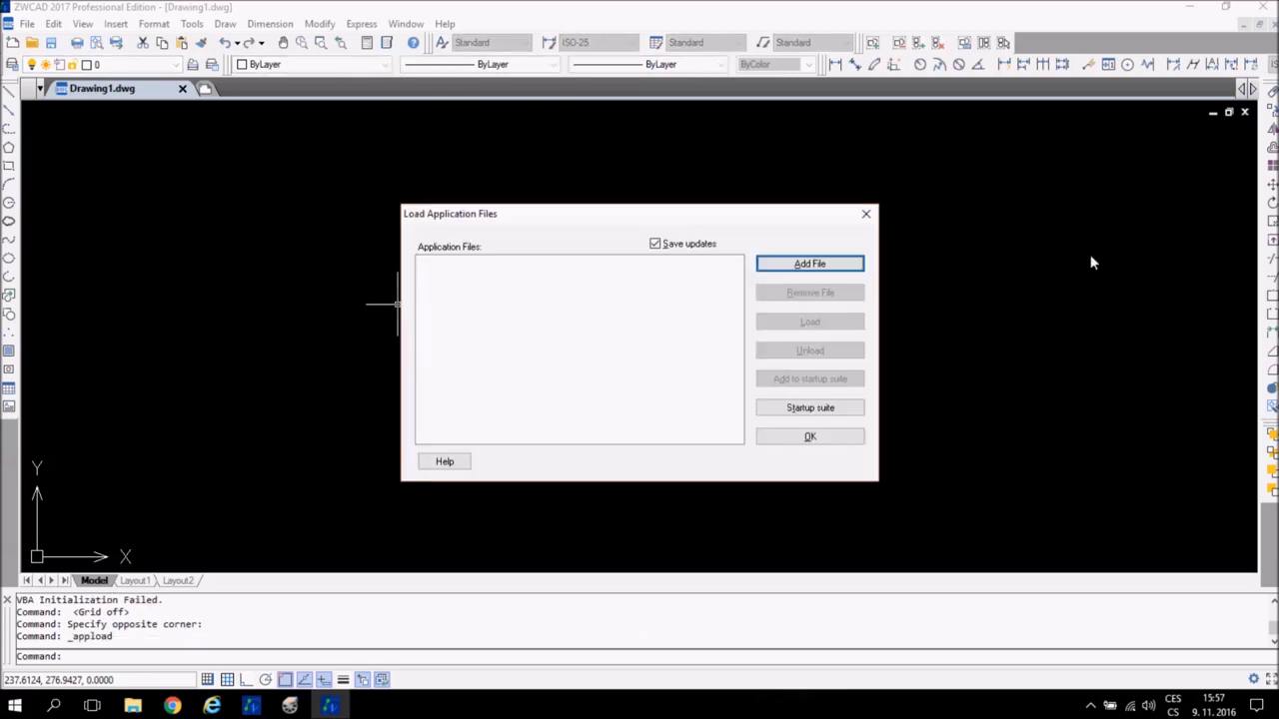
# Step: Reopen Load Application Files from the menu and start adding files to the Startup Suite
pyautogui.click(865, 213)
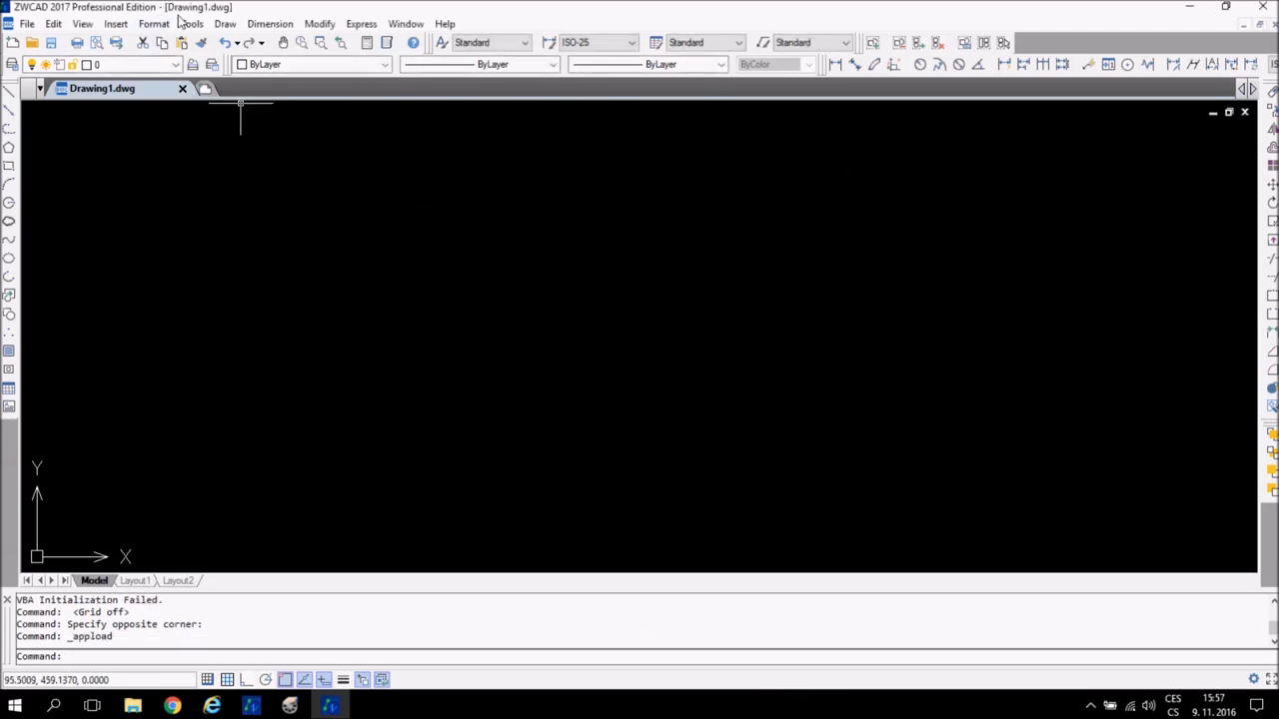
pyautogui.click(192, 24)
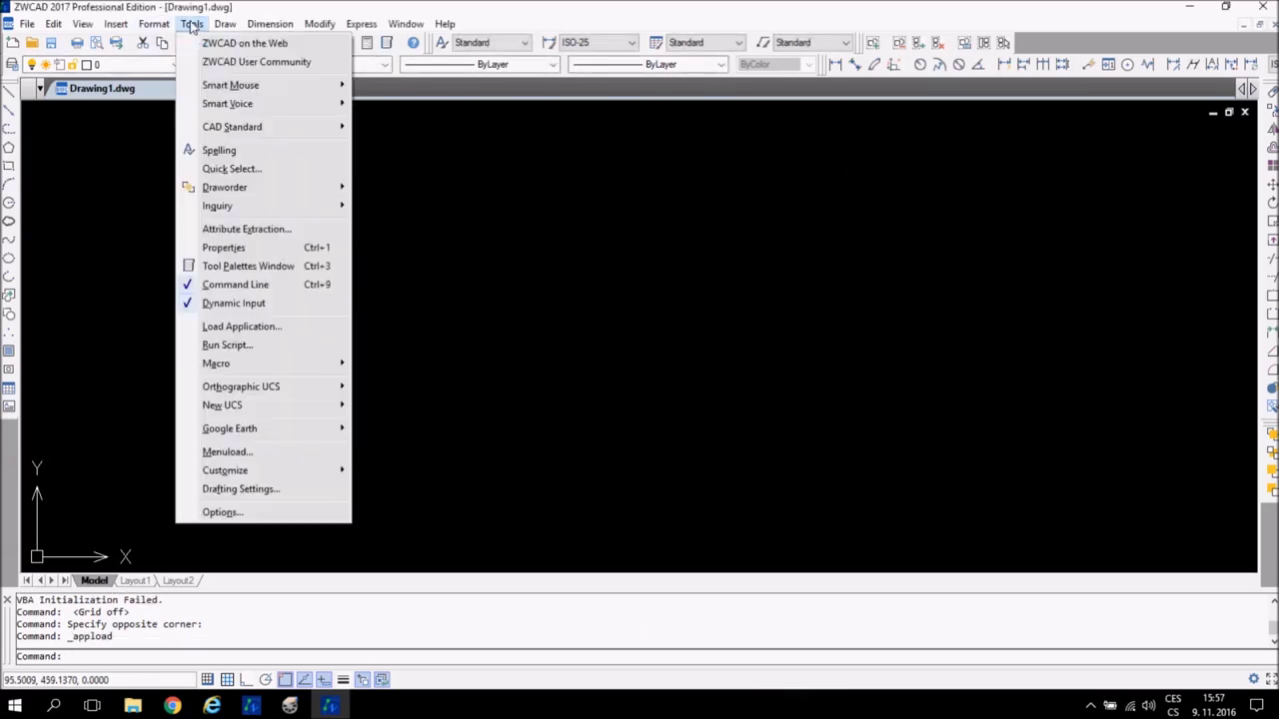
pyautogui.click(272, 333)
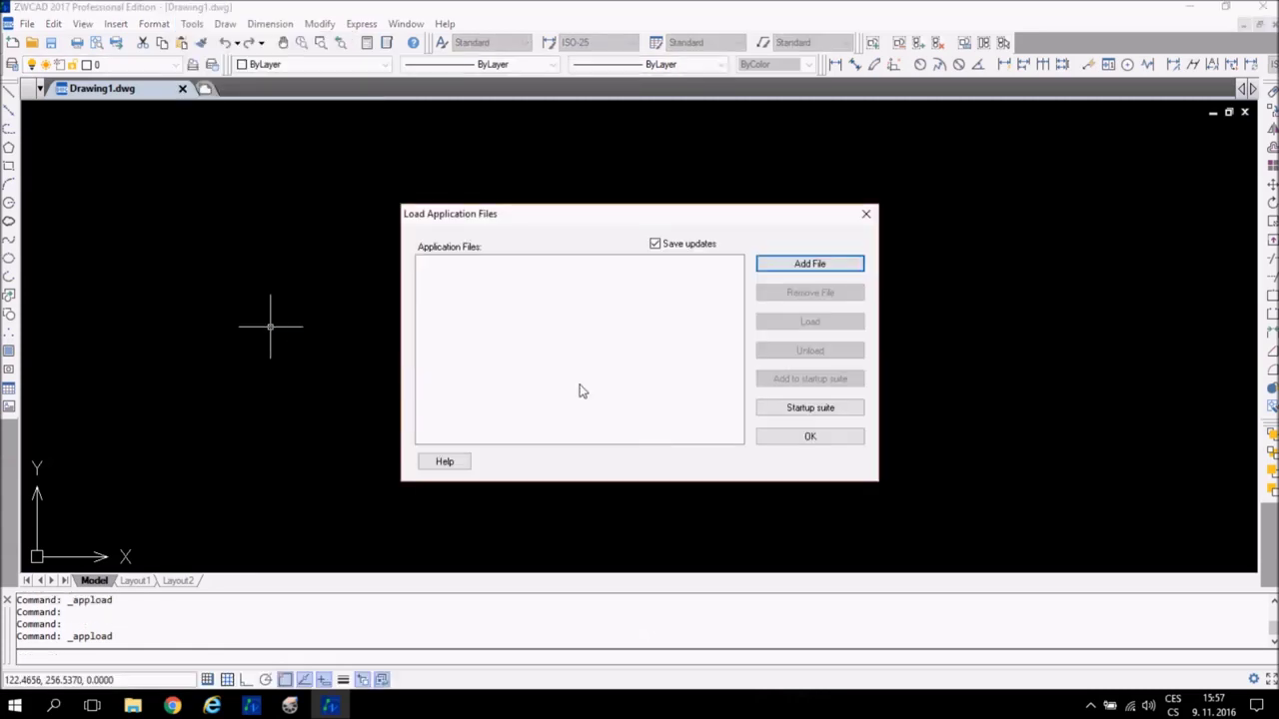
pyautogui.click(832, 418)
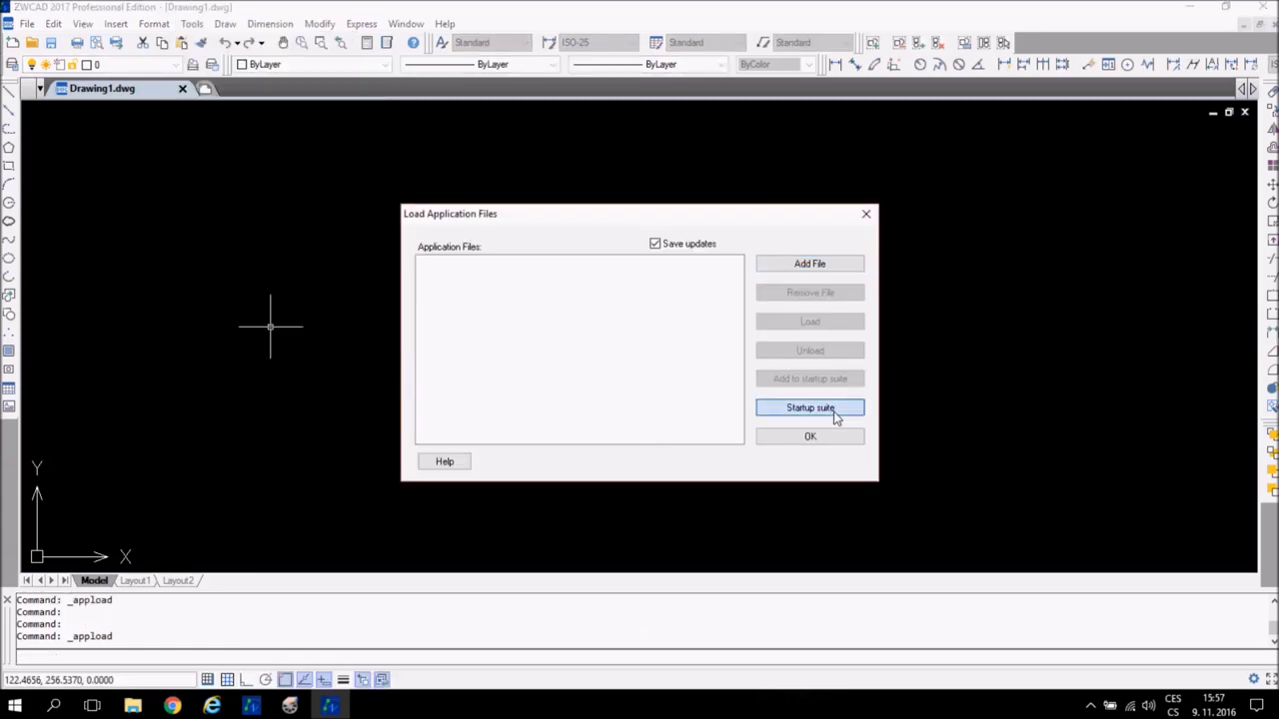
pyautogui.click(538, 433)
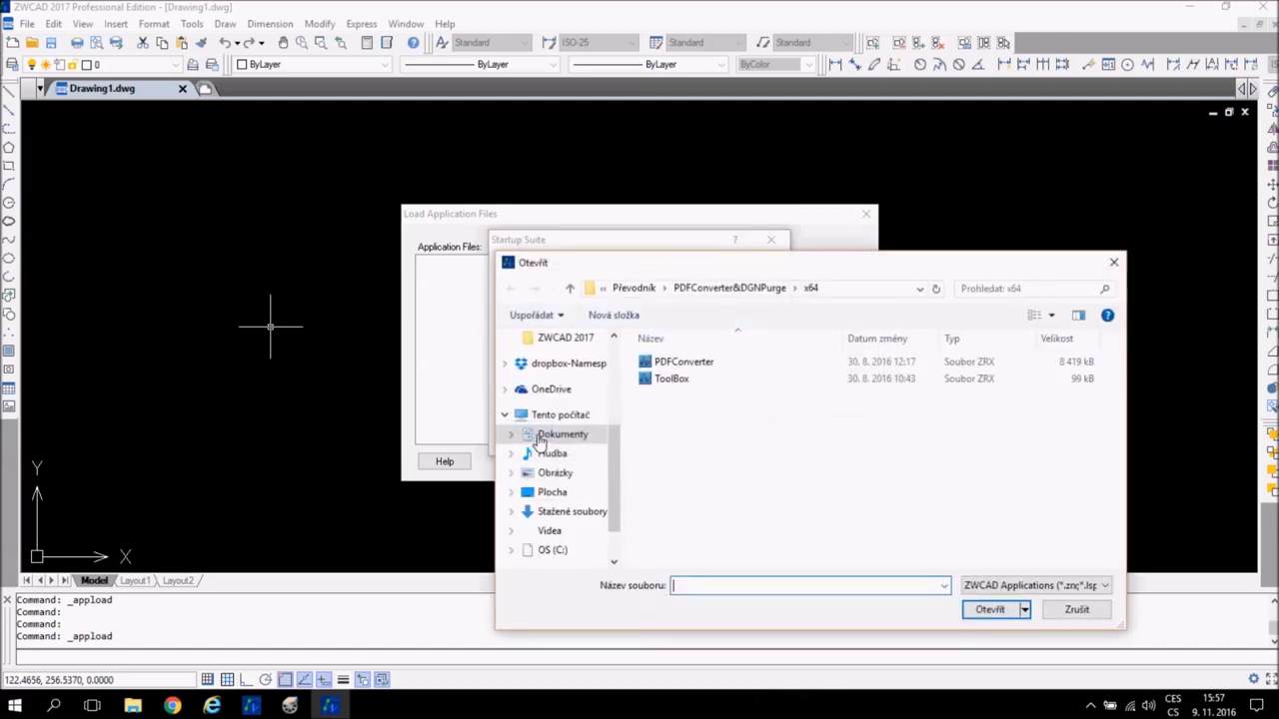
# Step: Add the PDFConverter and ToolBox ZRX files from PDFConverter&DGNPurge\x64 to the Startup Suite, then exit ZWCAD
pyautogui.click(651, 296)
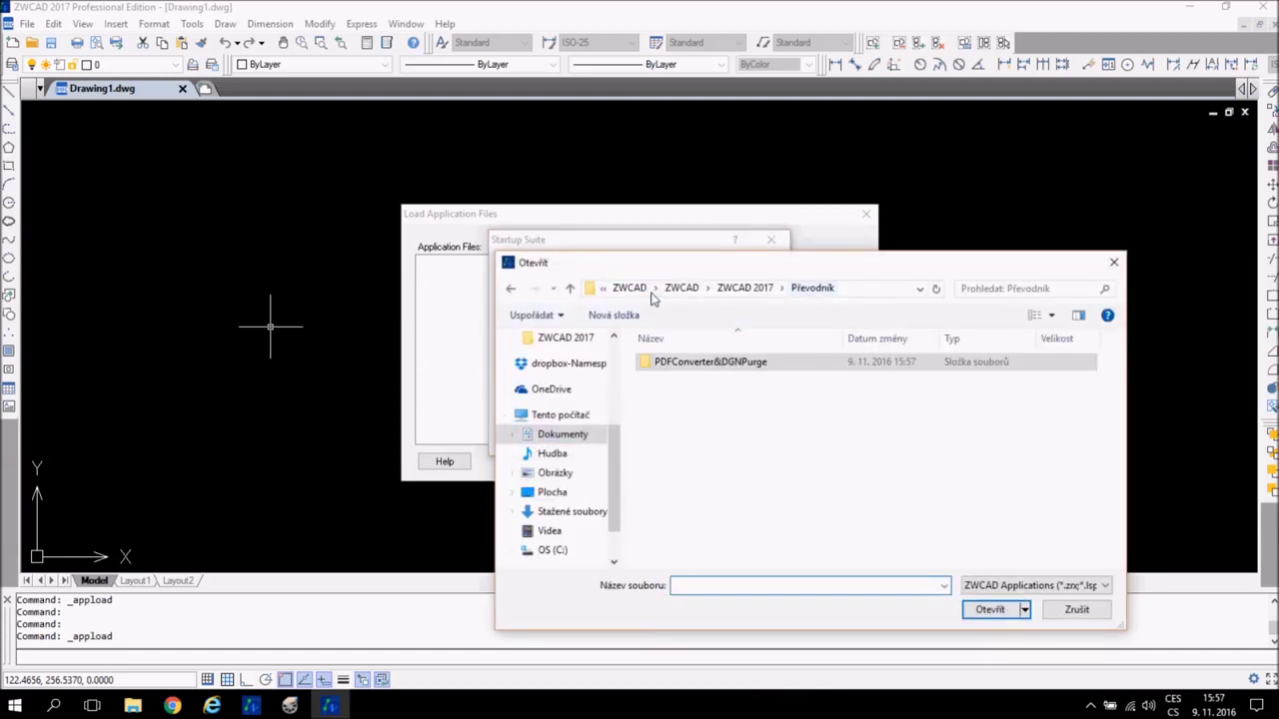
pyautogui.doubleClick(703, 366)
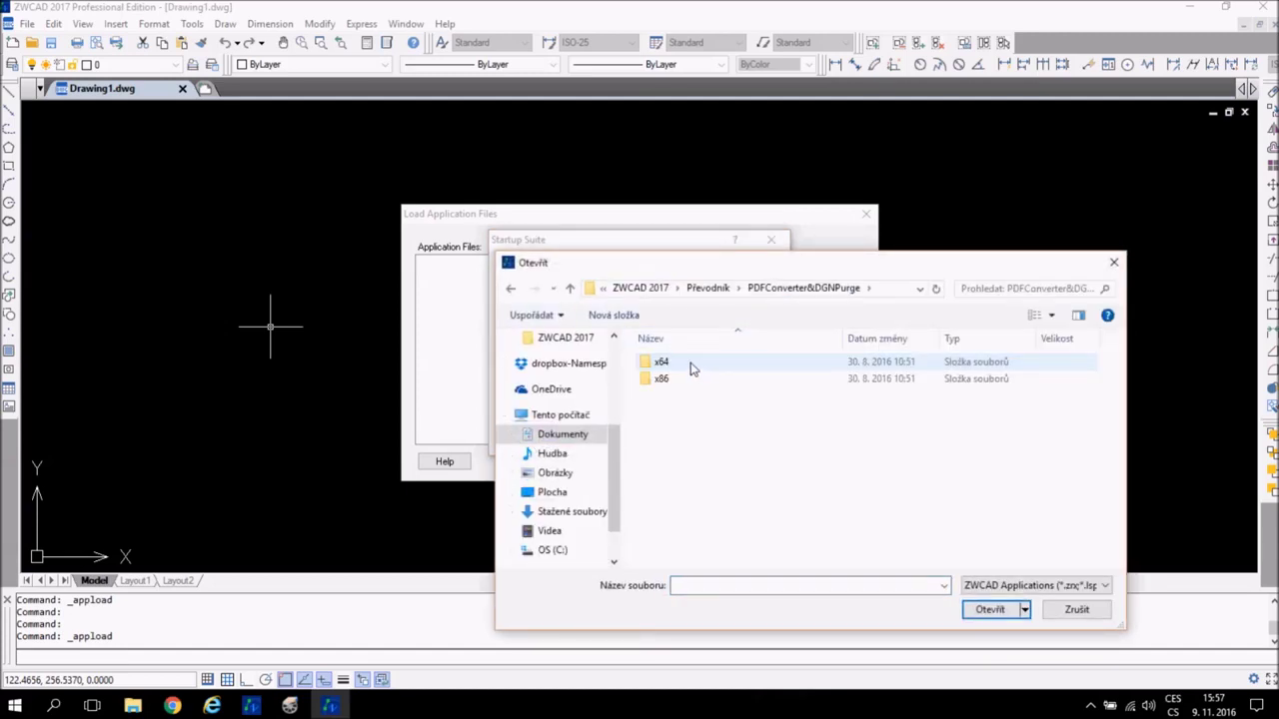
pyautogui.doubleClick(682, 365)
pyautogui.moveTo(725, 426); pyautogui.dragTo(668, 357)
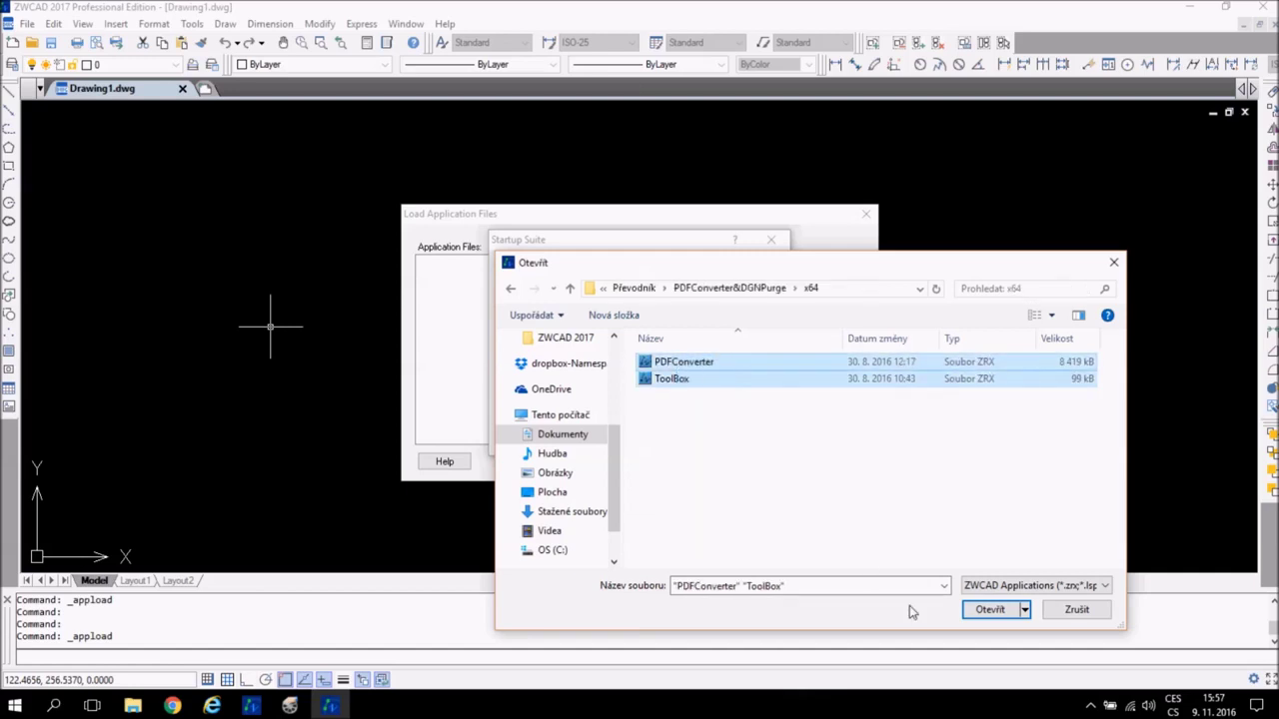
pyautogui.click(986, 610)
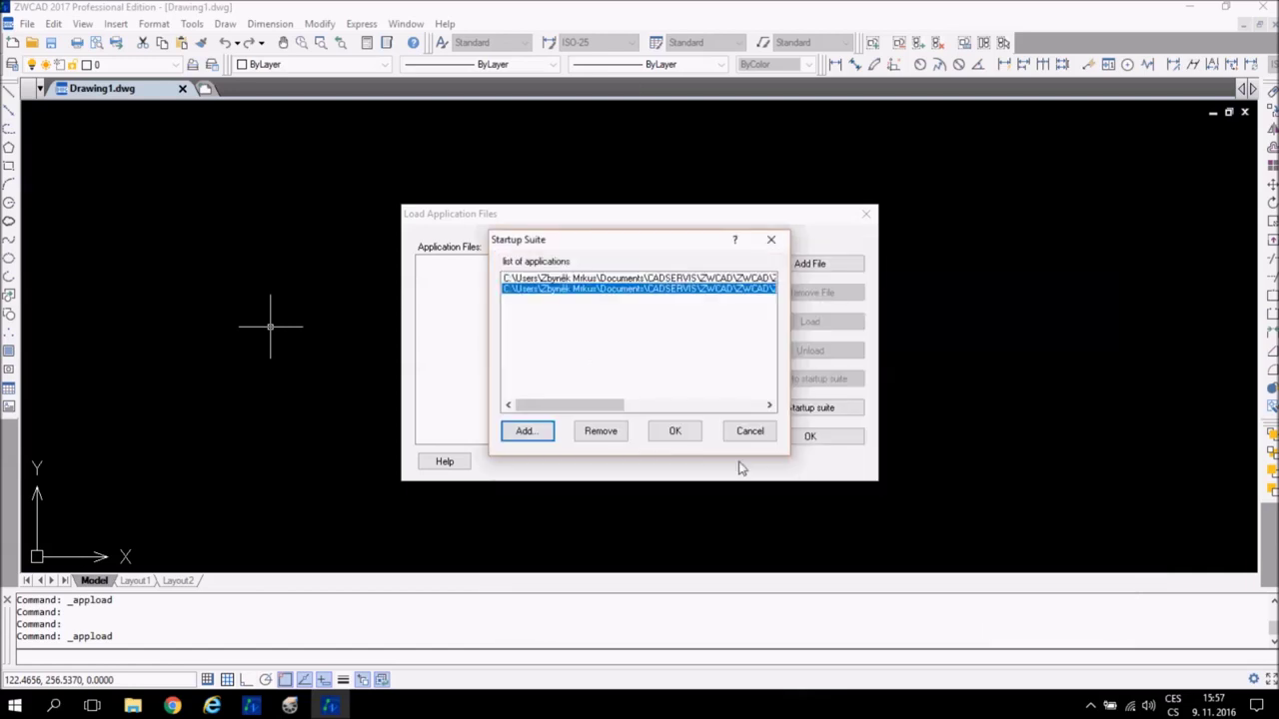
pyautogui.click(686, 442)
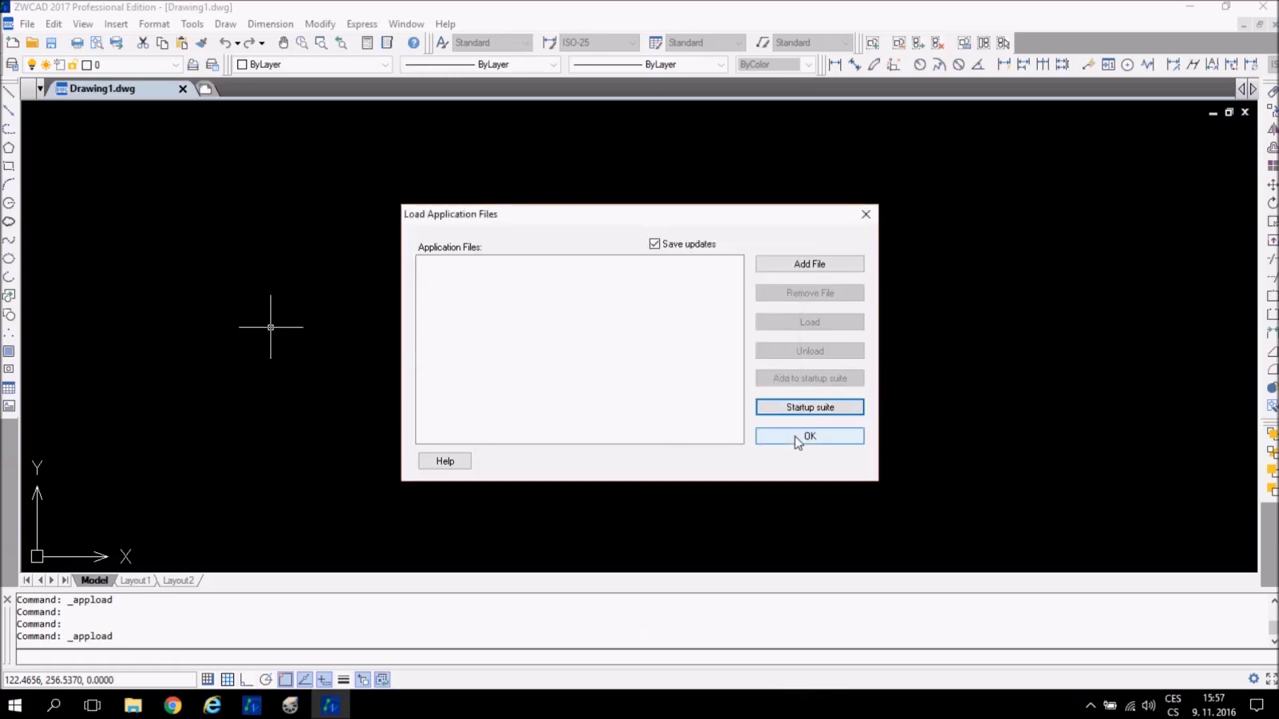
pyautogui.click(799, 440)
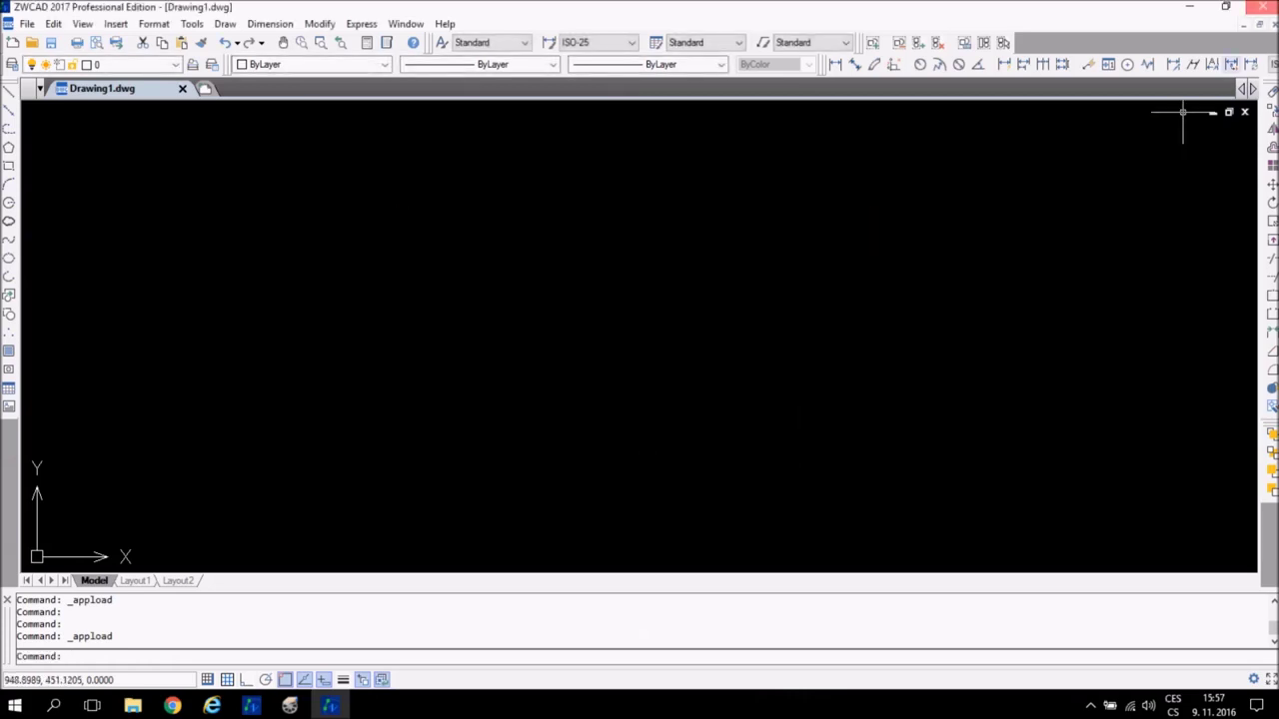
pyautogui.click(1260, 7)
# Step: Discard Drawing1 changes, relaunch ZWCAD, and type pdf to reveal PDF2DWG, PDF2DXF and PDF2SVG
pyautogui.click(659, 390)
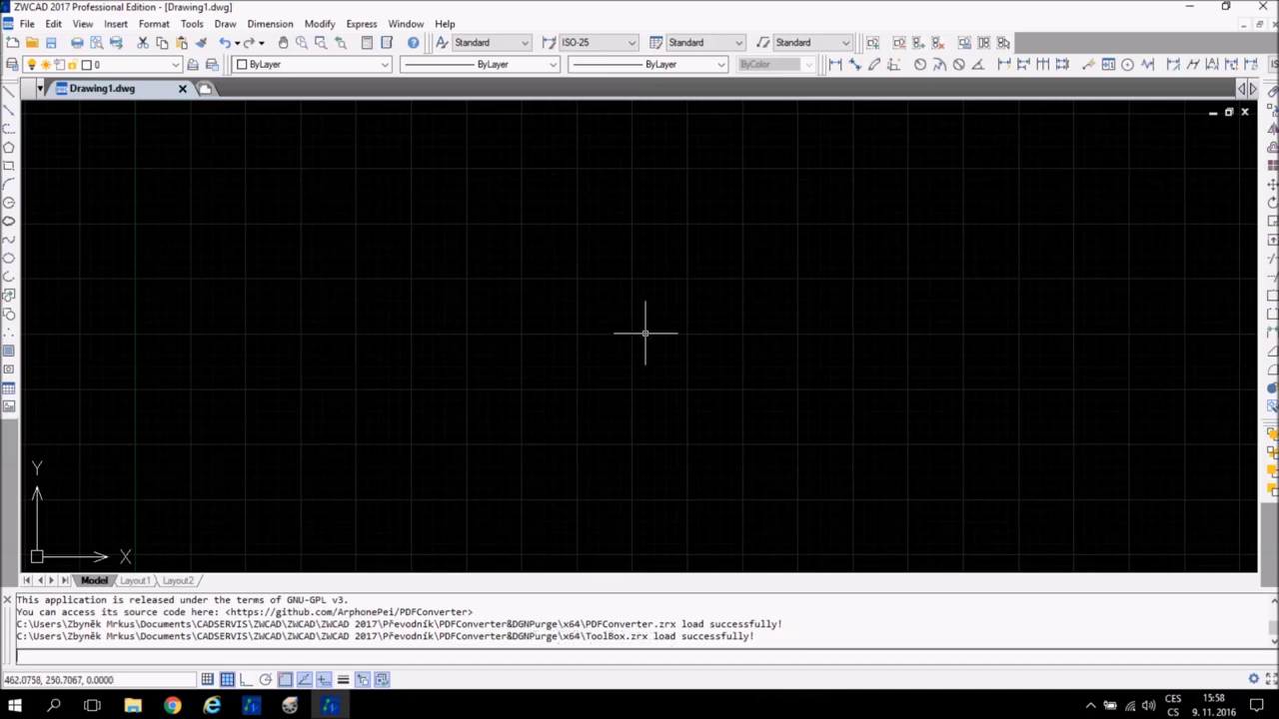
pyautogui.write('pdf')
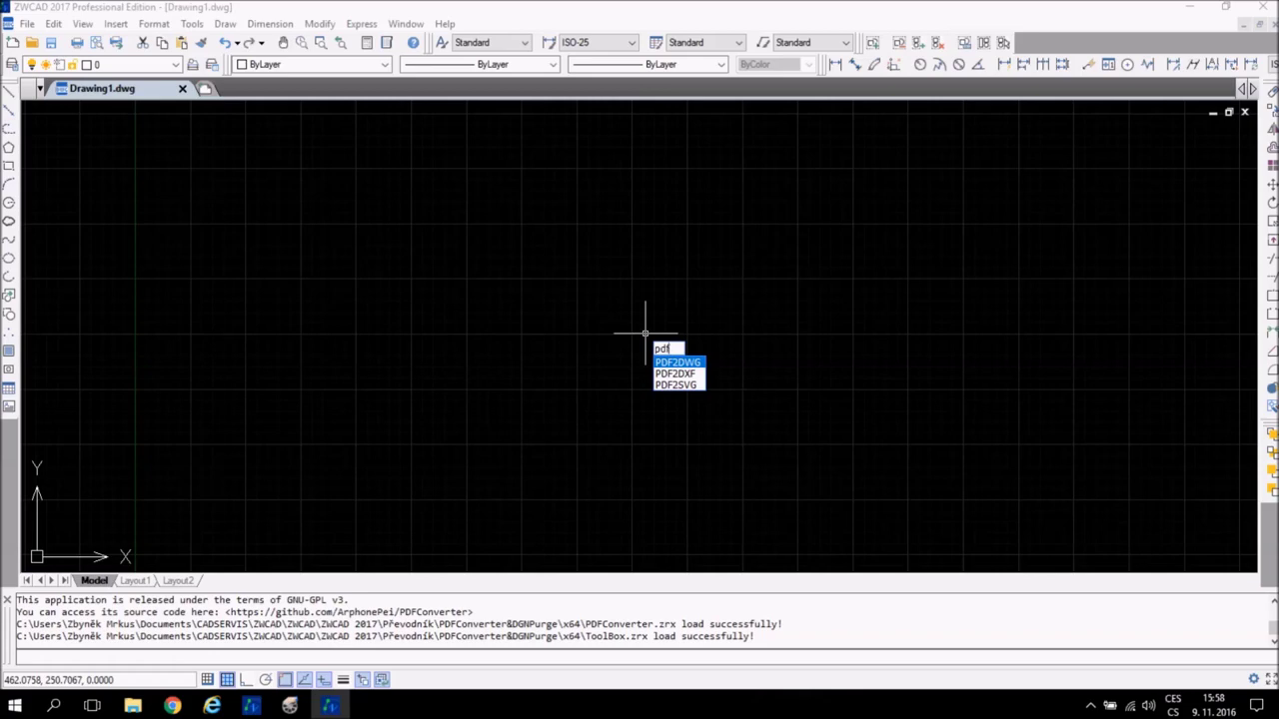
# Step: Convert all pages of Půdorys.pdf with PDF2DWG and accept inserting the result
pyautogui.press('Return')
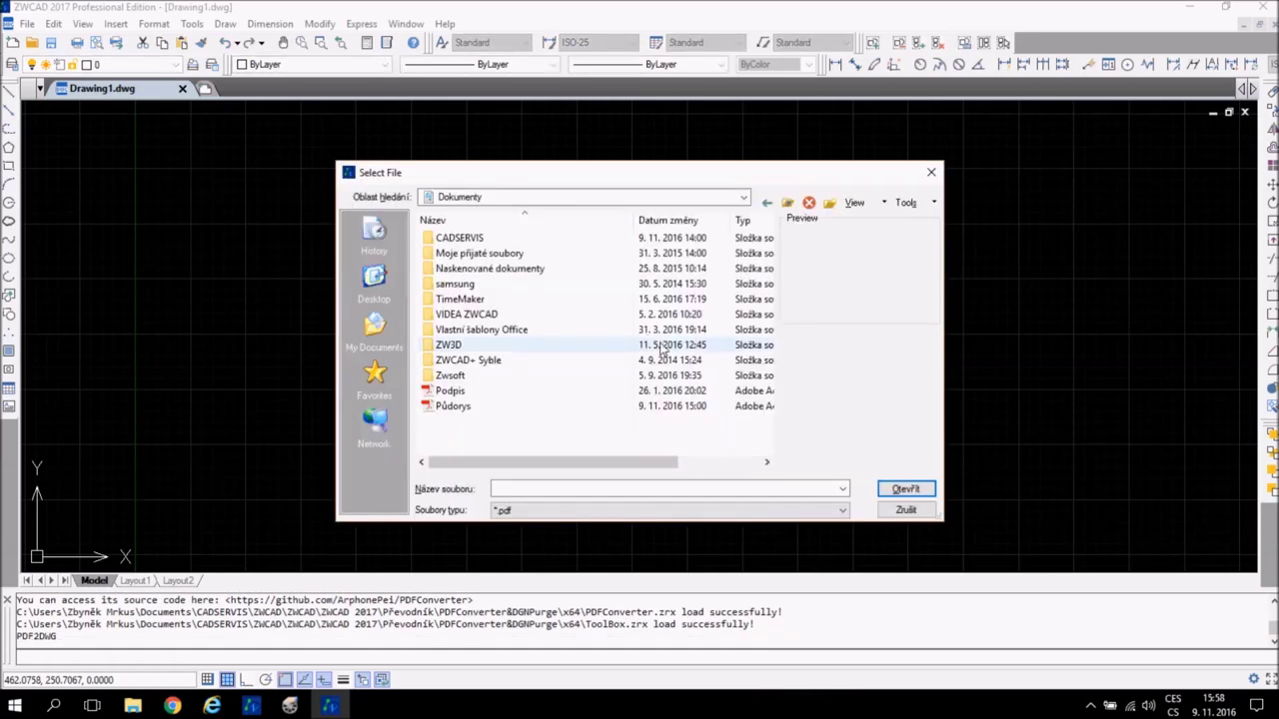
pyautogui.click(451, 406)
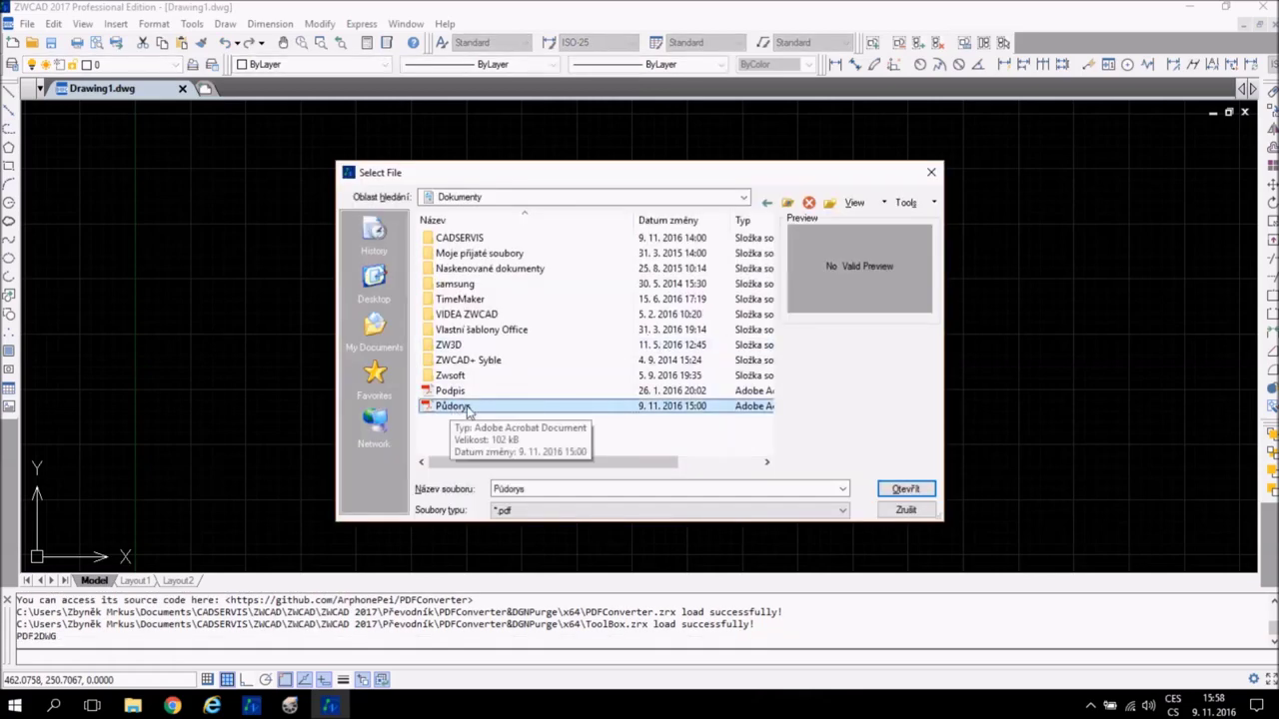
pyautogui.click(887, 491)
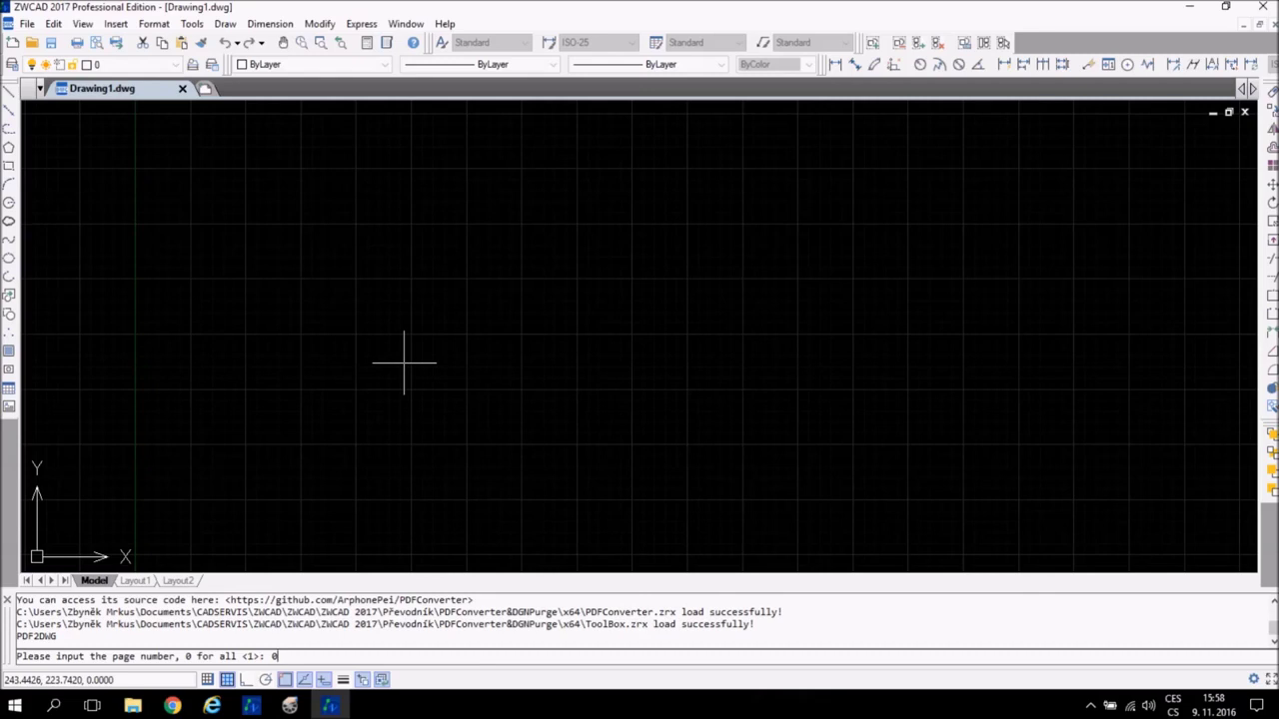
pyautogui.press('Return')
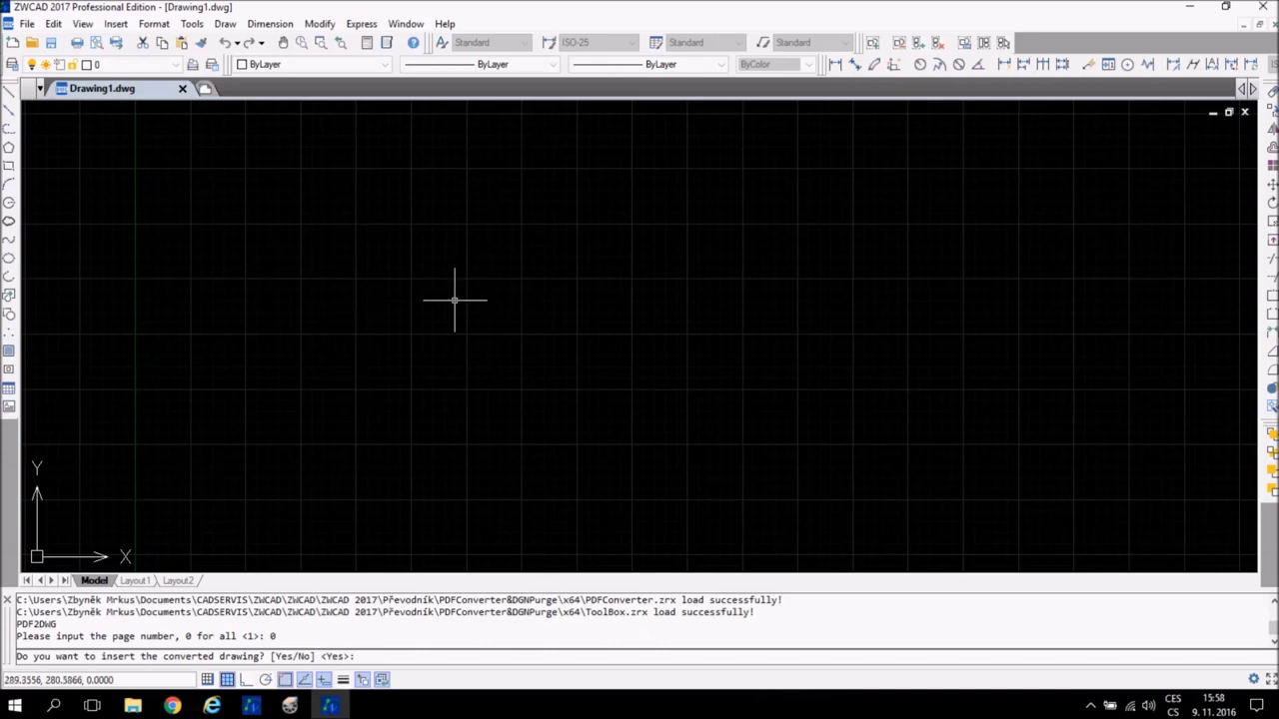
pyautogui.press('Return')
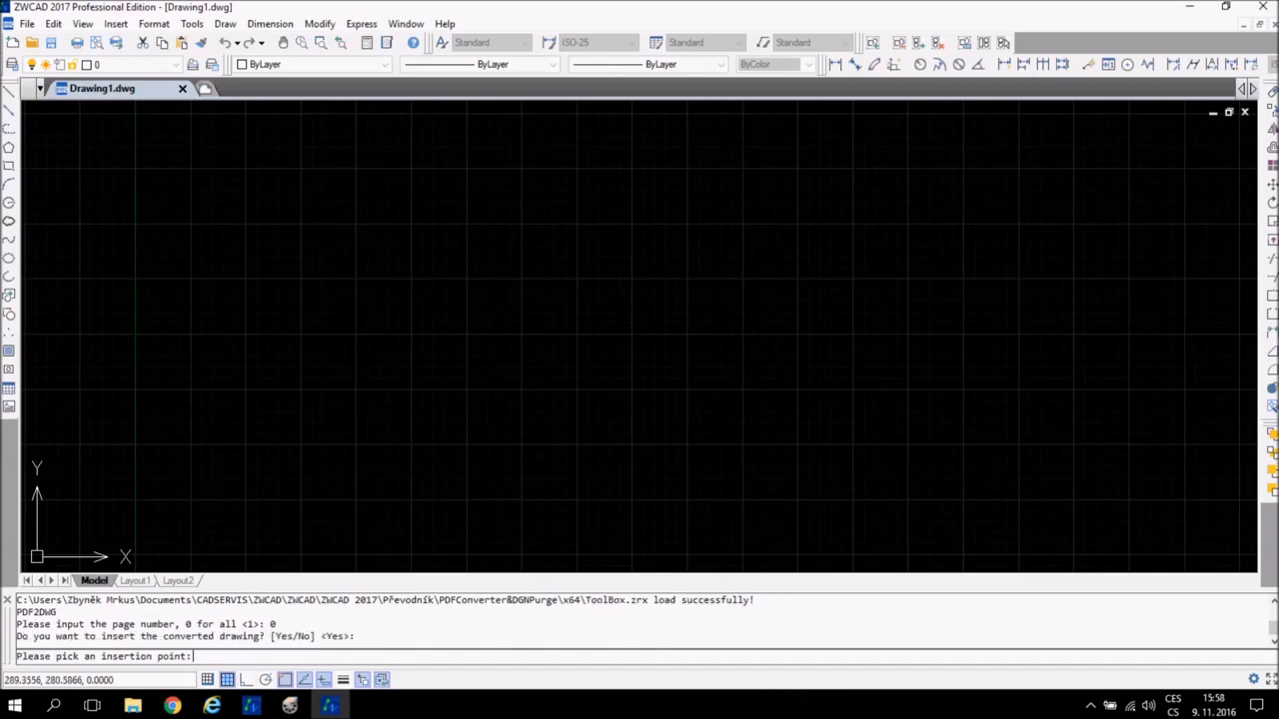
# Step: Place the converted floor plan and explode the inserted block
pyautogui.click(328, 359)
pyautogui.scroll(-2, 339, 358)
pyautogui.scroll(-2, 399, 355)
pyautogui.moveTo(411, 354); pyautogui.dragTo(369, 390, button='middle')
pyautogui.click(430, 375)
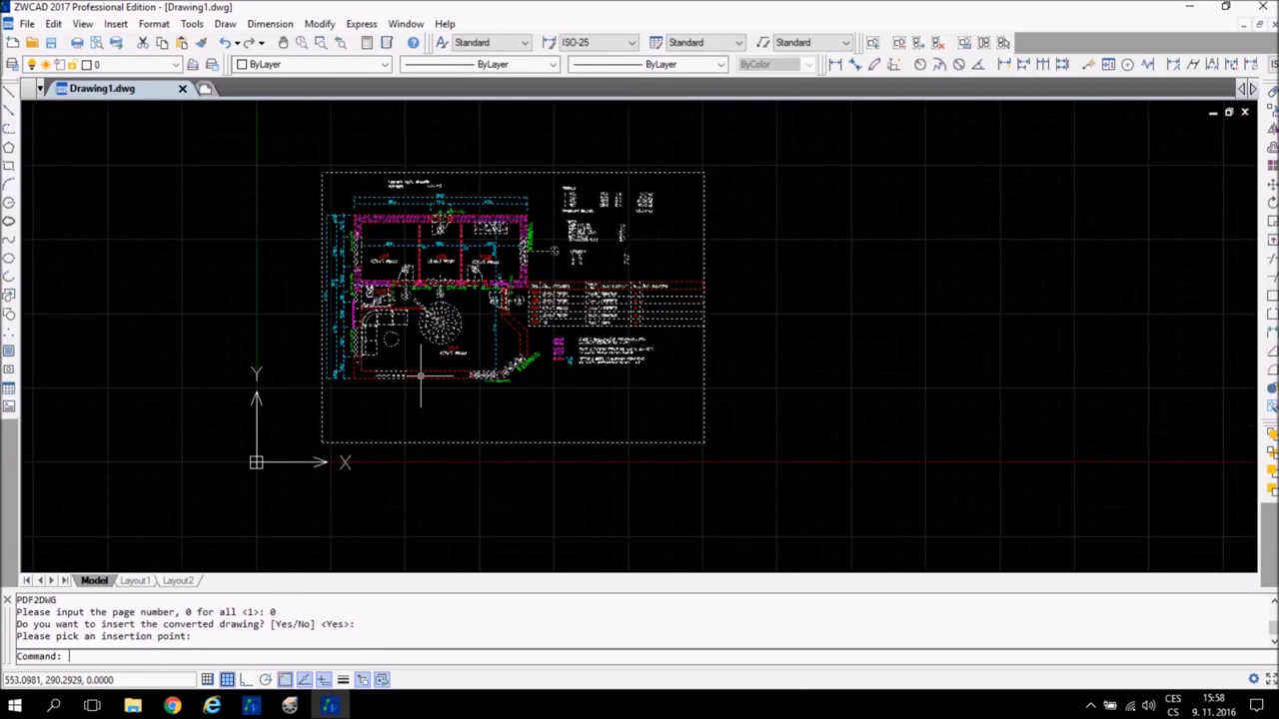
pyautogui.click(1271, 391)
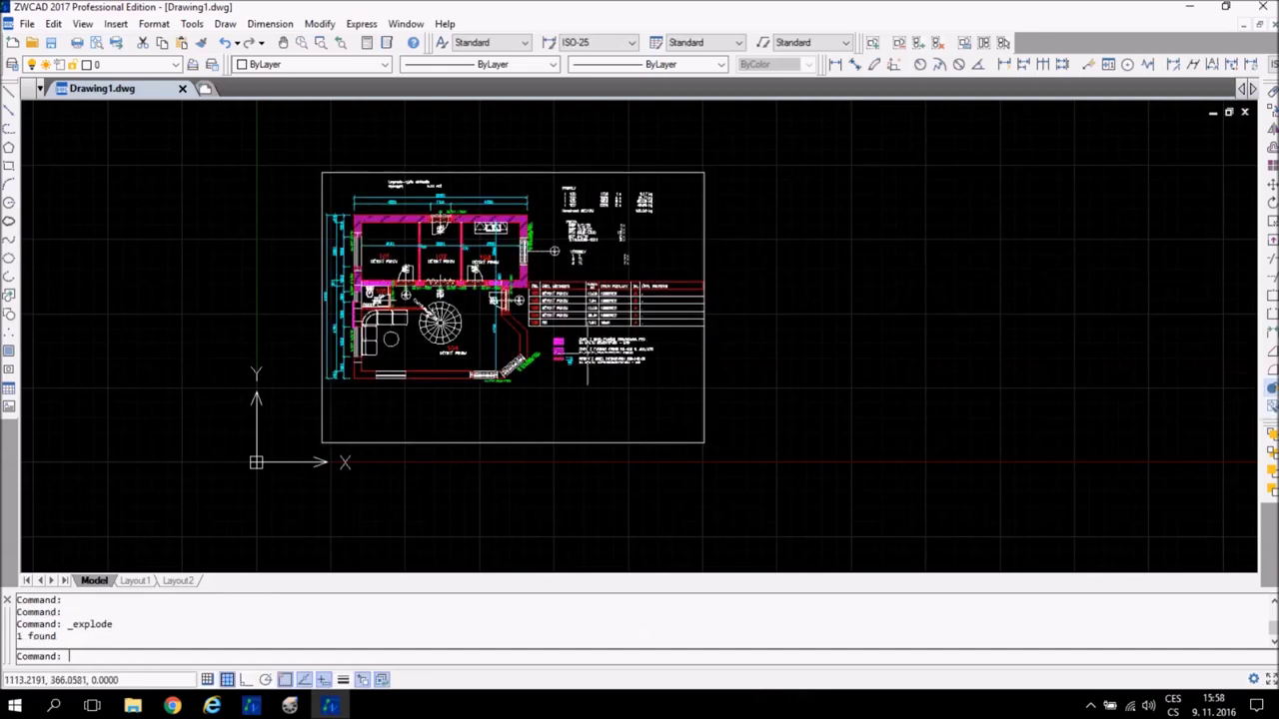
# Step: Select a red wall line and the spiral stair to confirm they are separate objects
pyautogui.scroll(1, 485, 384)
pyautogui.click(427, 369)
pyautogui.scroll(2, 429, 319)
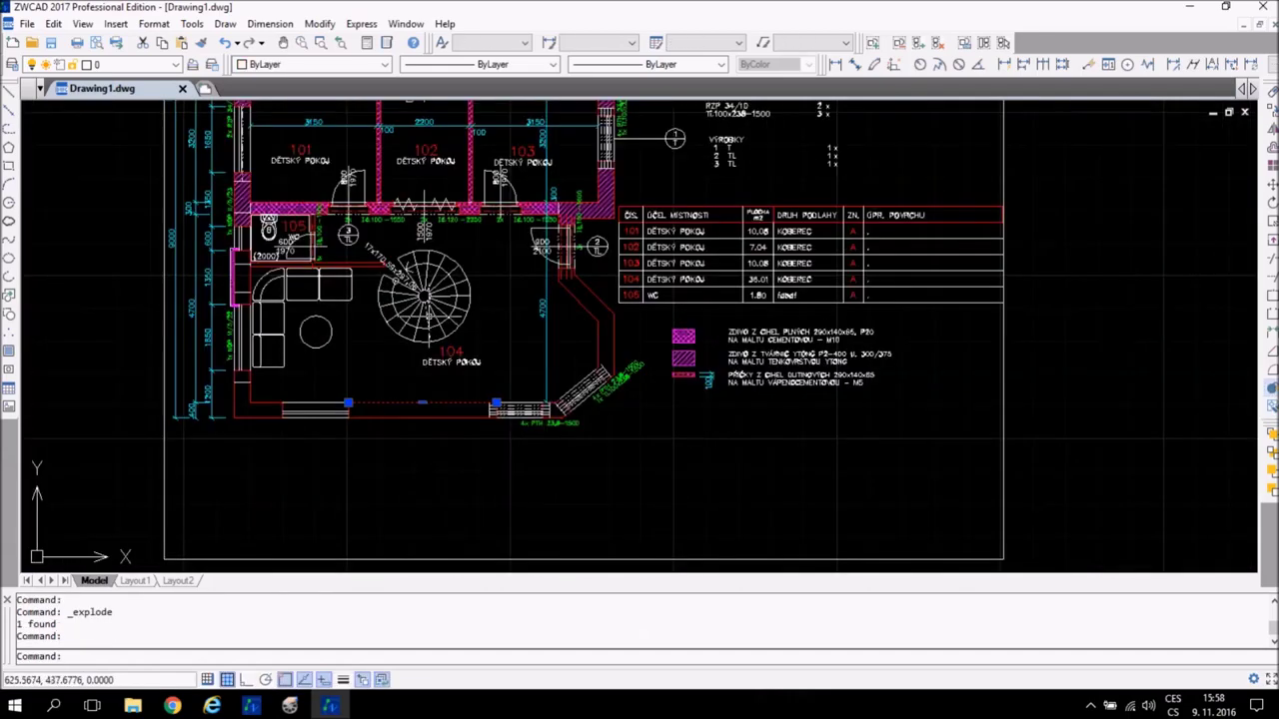
pyautogui.click(432, 318)
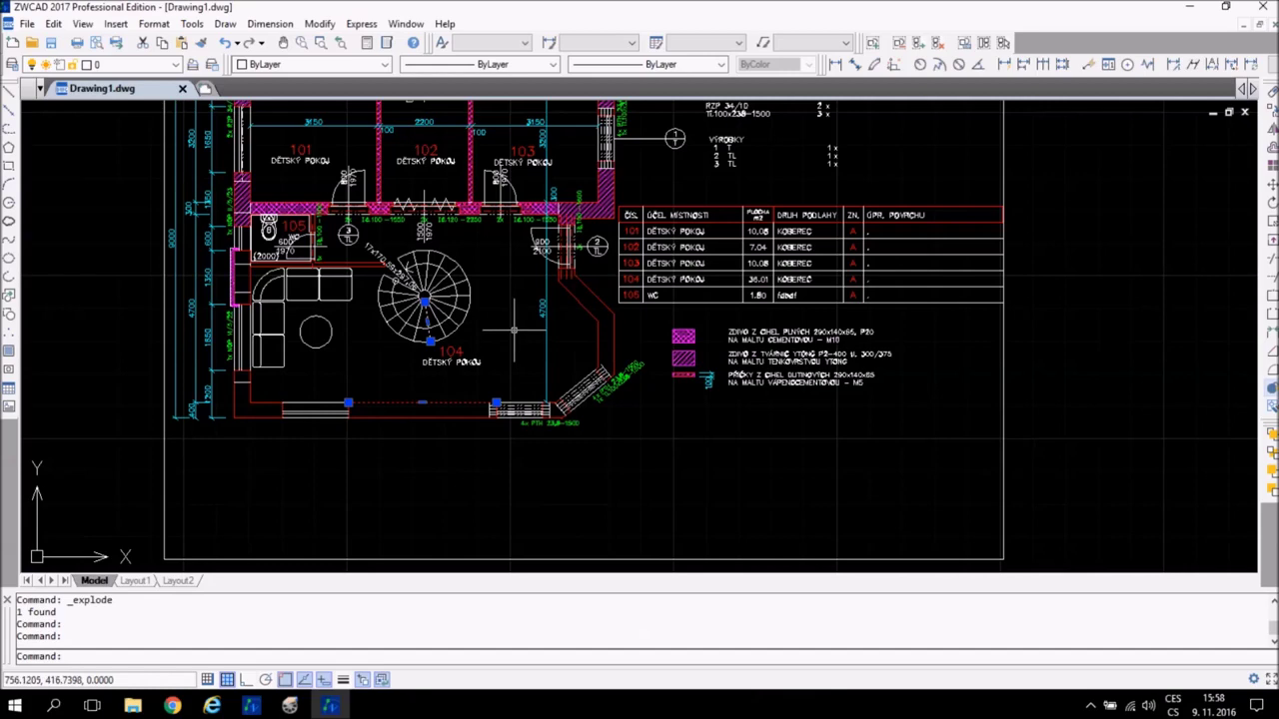
pyautogui.scroll(-2, 514, 330)
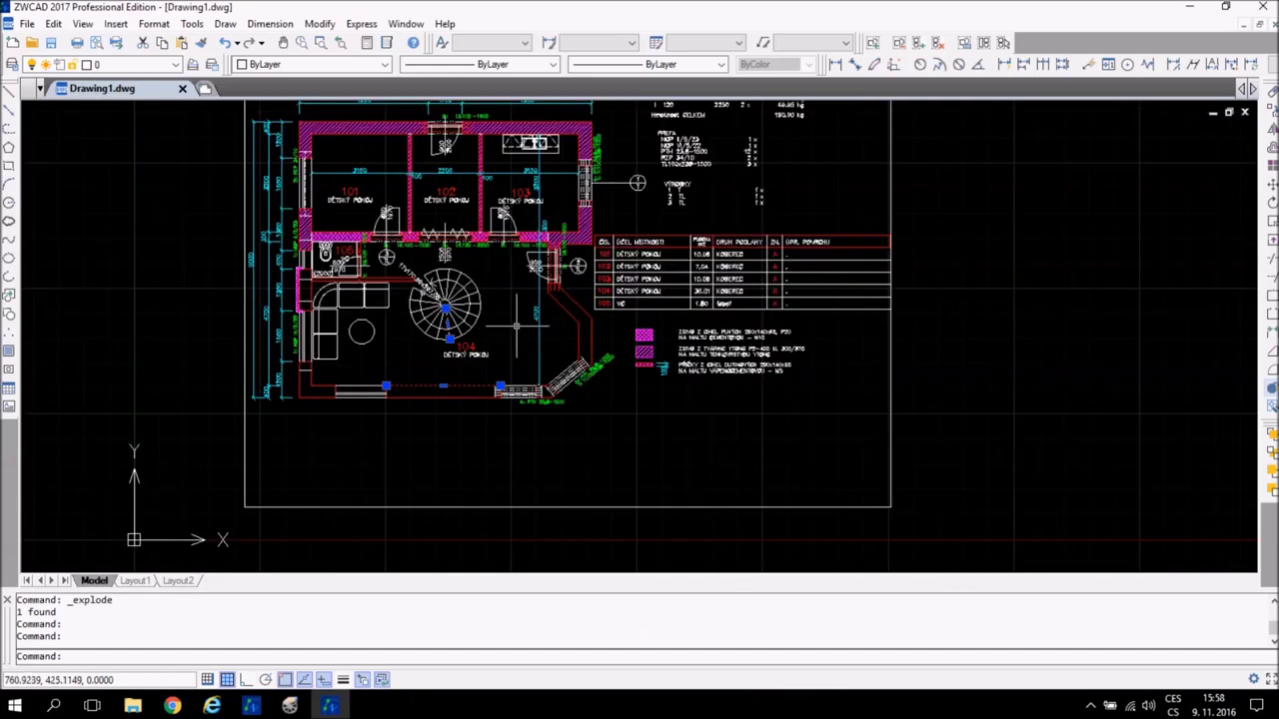
pyautogui.scroll(1, 509, 371)
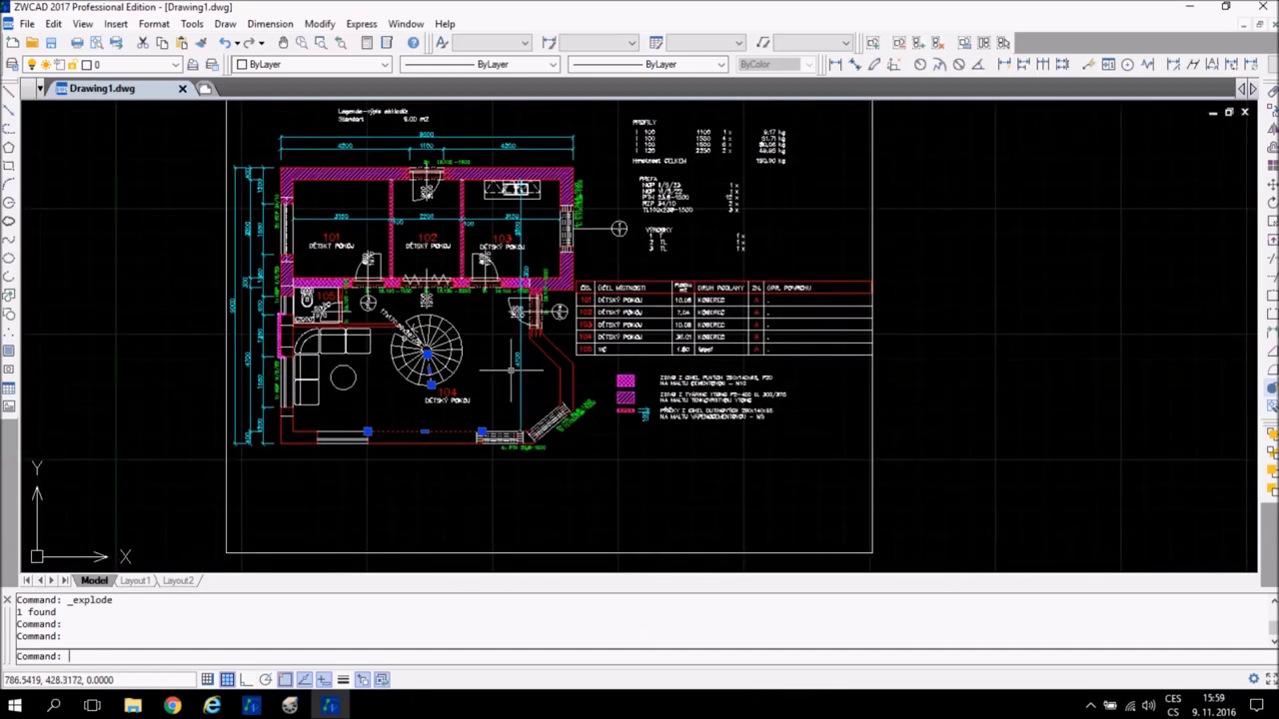